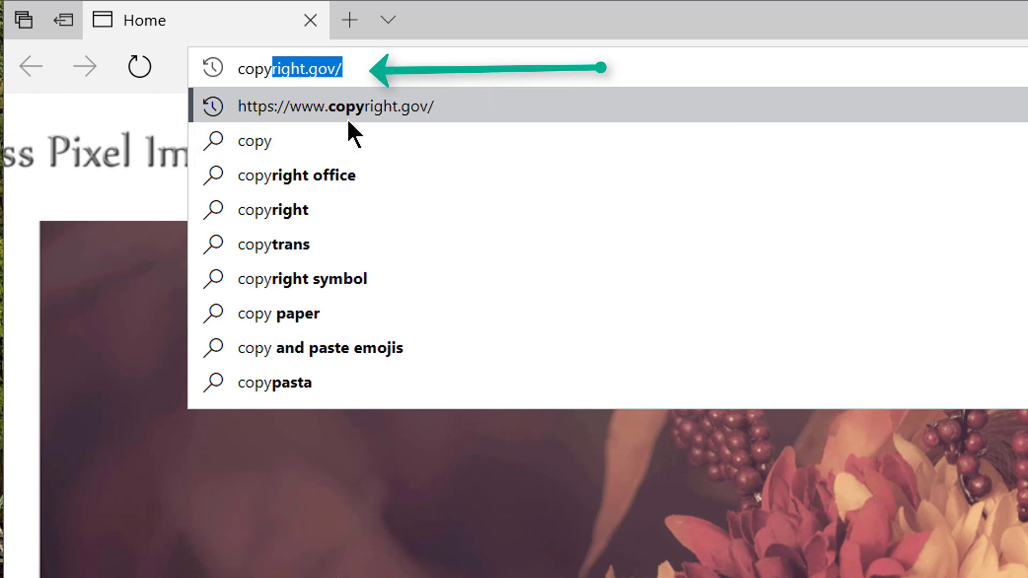
Step: Go to copyright.gov in Edge to open the U.S. Copyright Office homepage
click(398, 110)
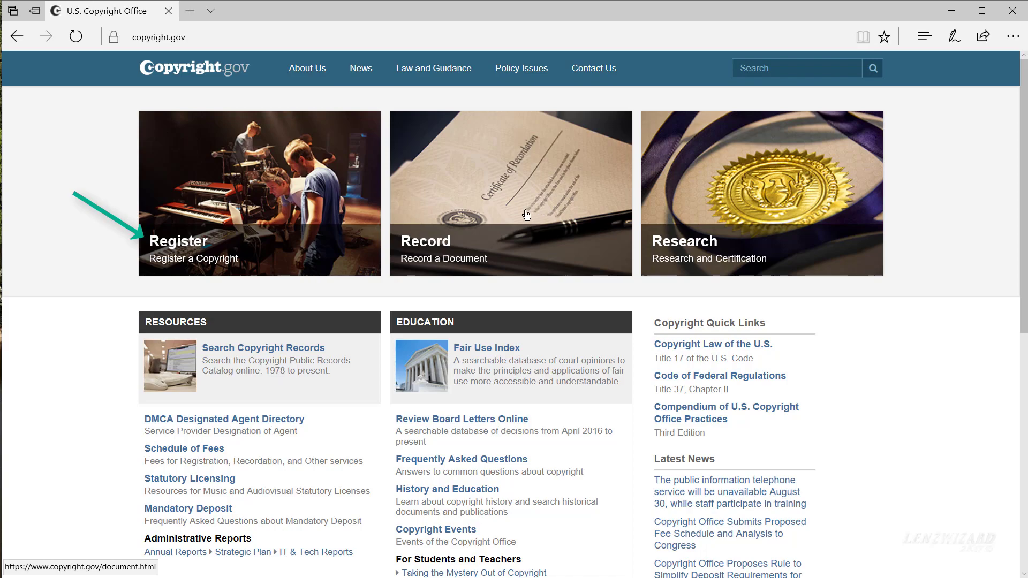
scroll(361, 425, down, 4)
scroll(361, 421, down, 3)
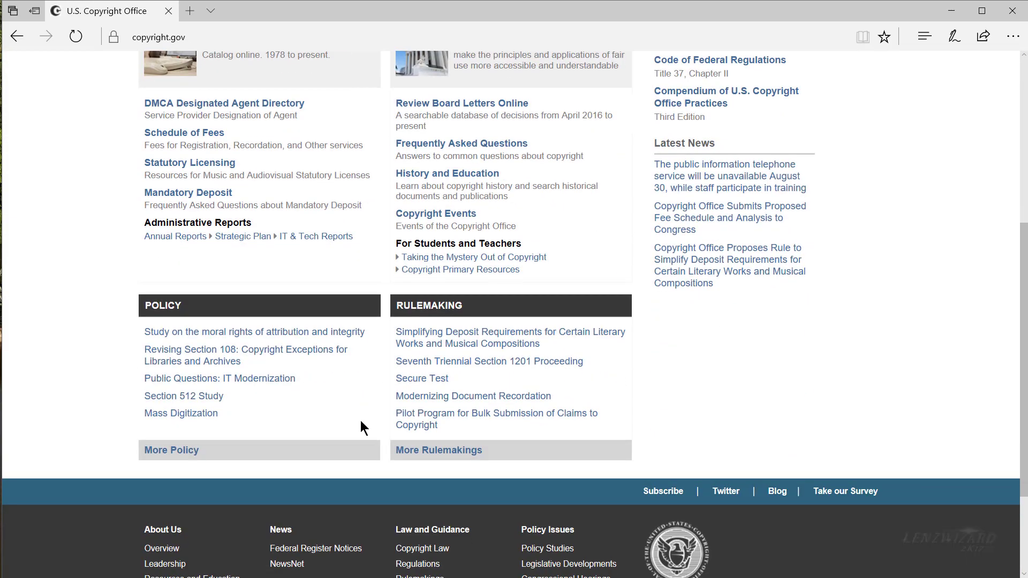
scroll(361, 421, up, 7)
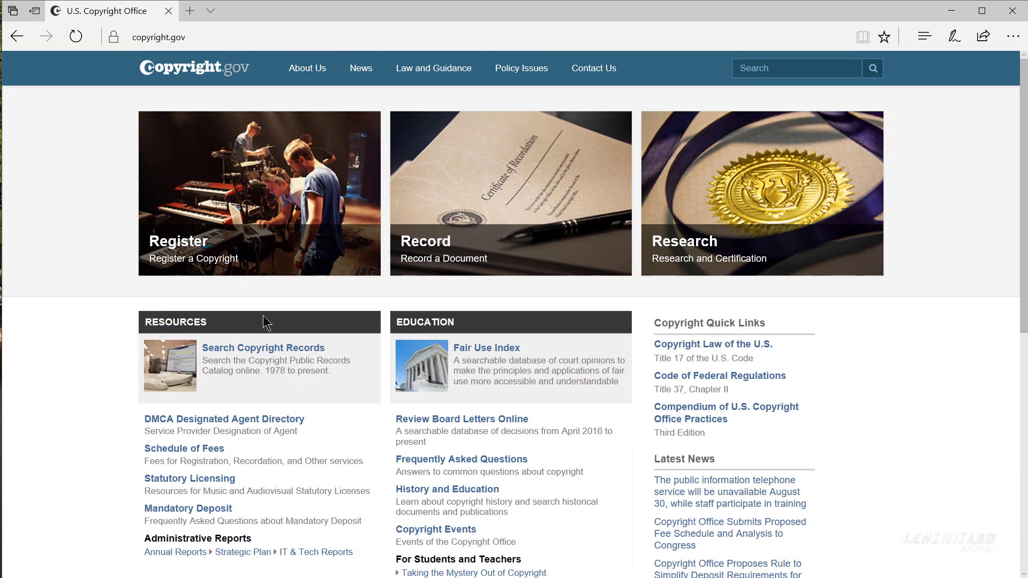
Step: Open the Registration Portal from the 'Register a Copyright' tile and look over the page
click(196, 247)
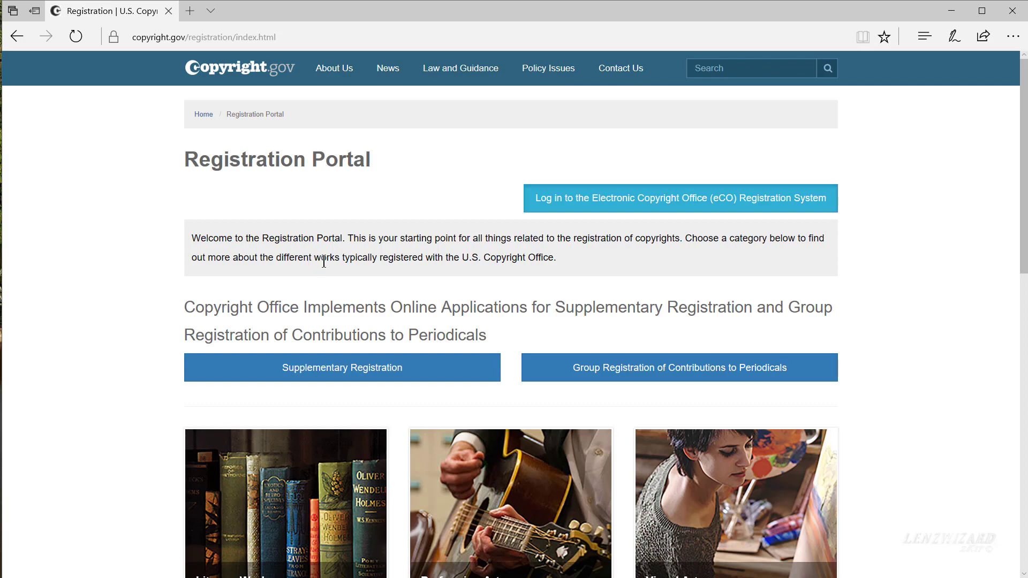
scroll(324, 262, down, 4)
scroll(323, 262, up, 4)
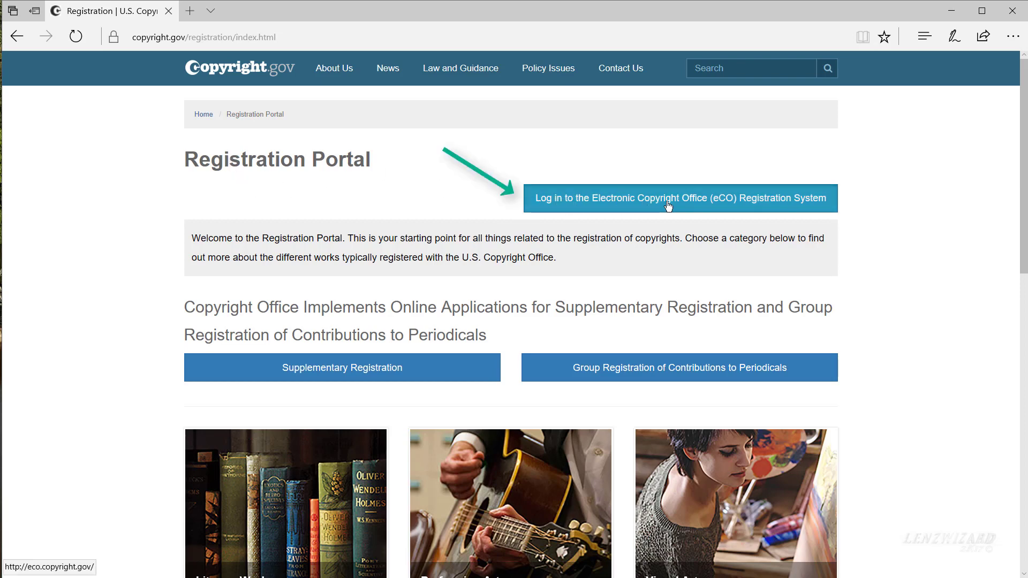
Step: Open the eCO Registration System login page in a new tab
click(717, 205)
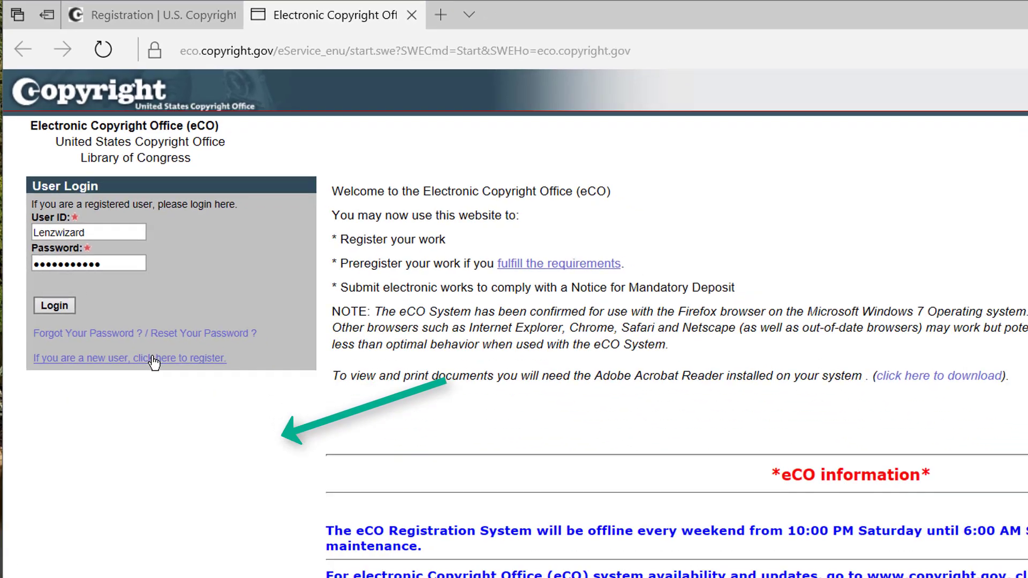
click(186, 433)
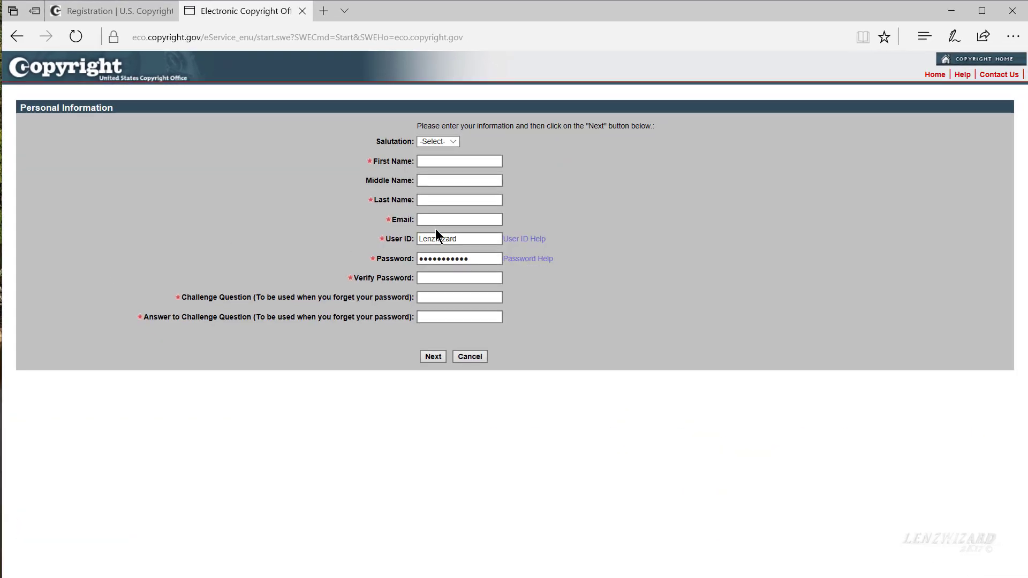
click(440, 181)
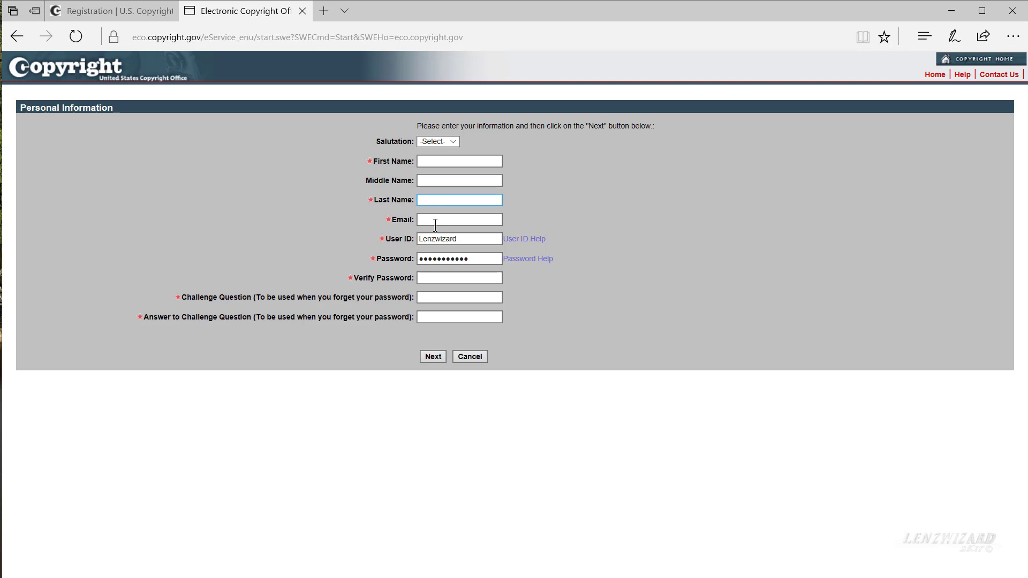
click(483, 357)
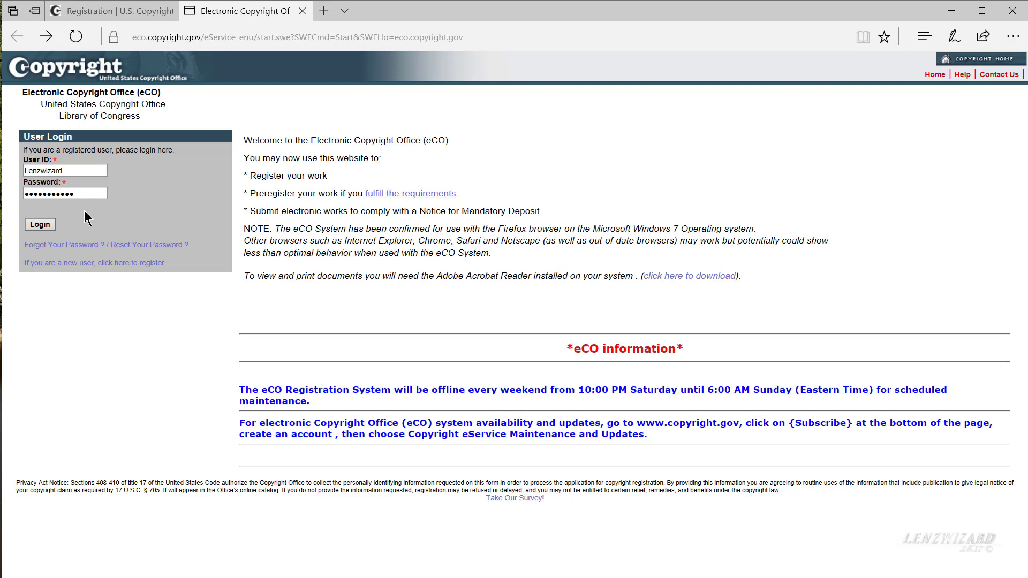
Step: Log in to the eCO account with the prefilled user ID and password
click(45, 225)
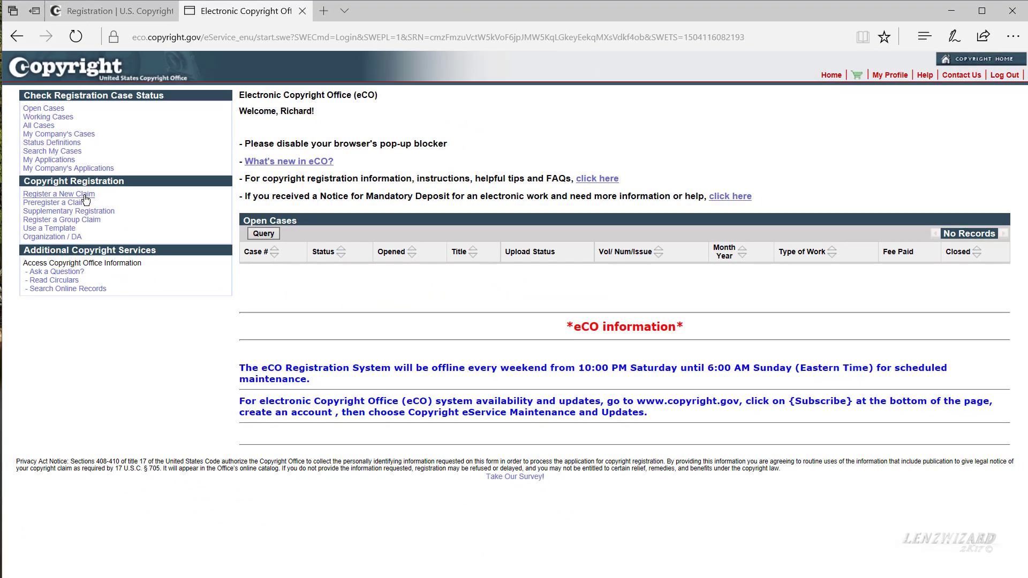
Step: Choose 'Register a New Claim' to reach the Registration Process Overview questions
click(143, 333)
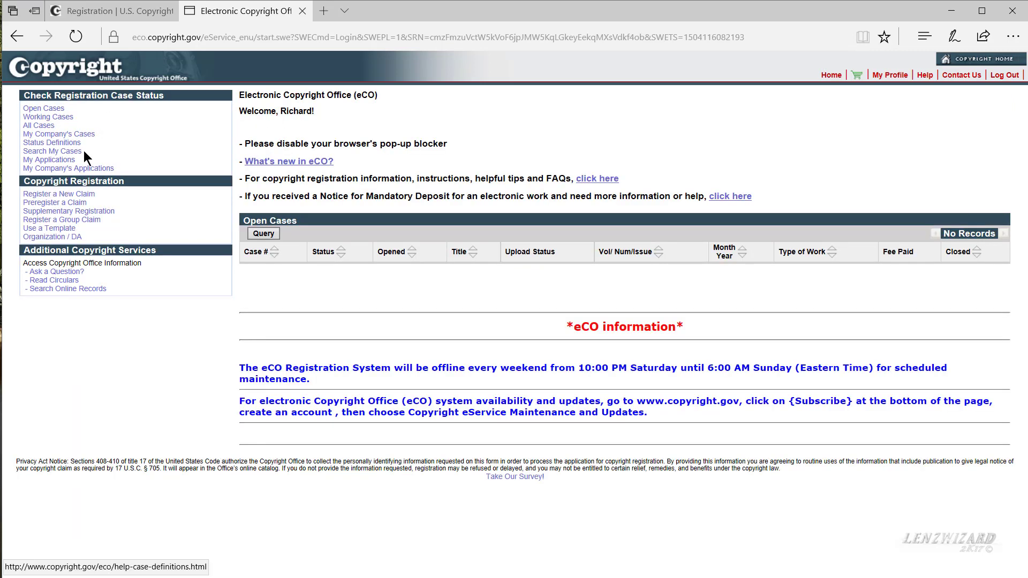
click(79, 197)
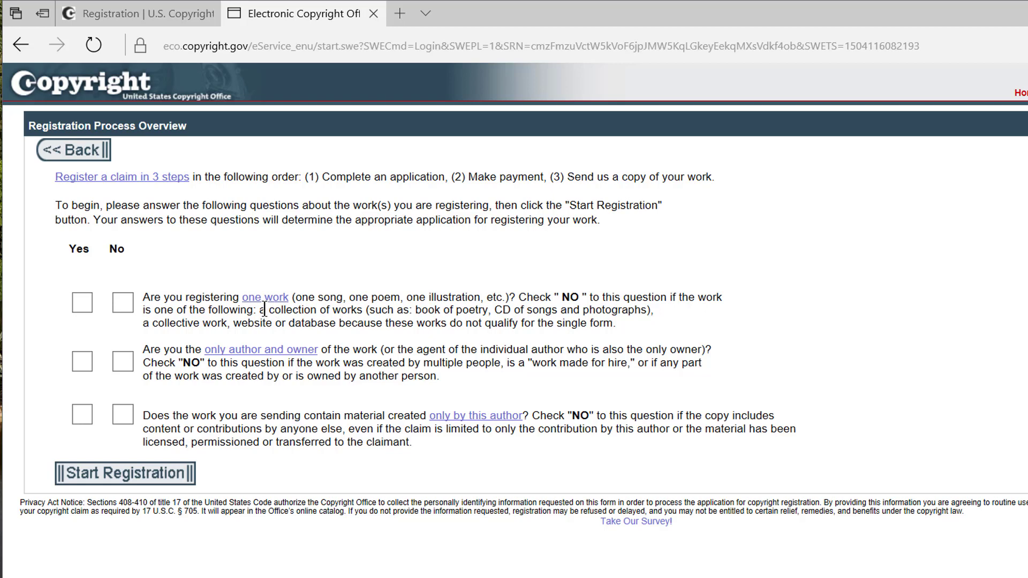
Step: Answer No to the question about registering only one work
click(125, 303)
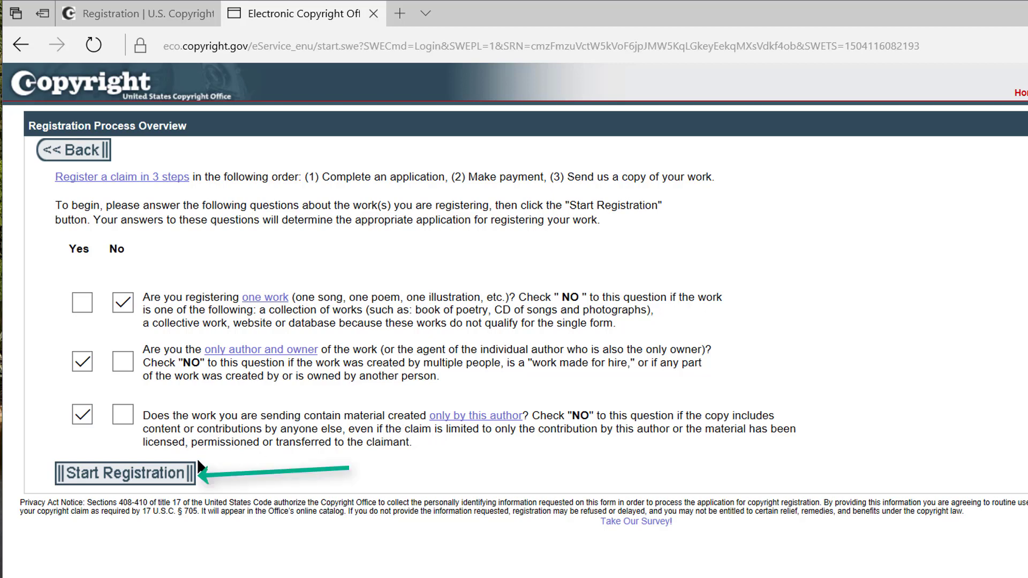
Step: Start Registration to open a new Standard application at the Type of Work step
click(167, 474)
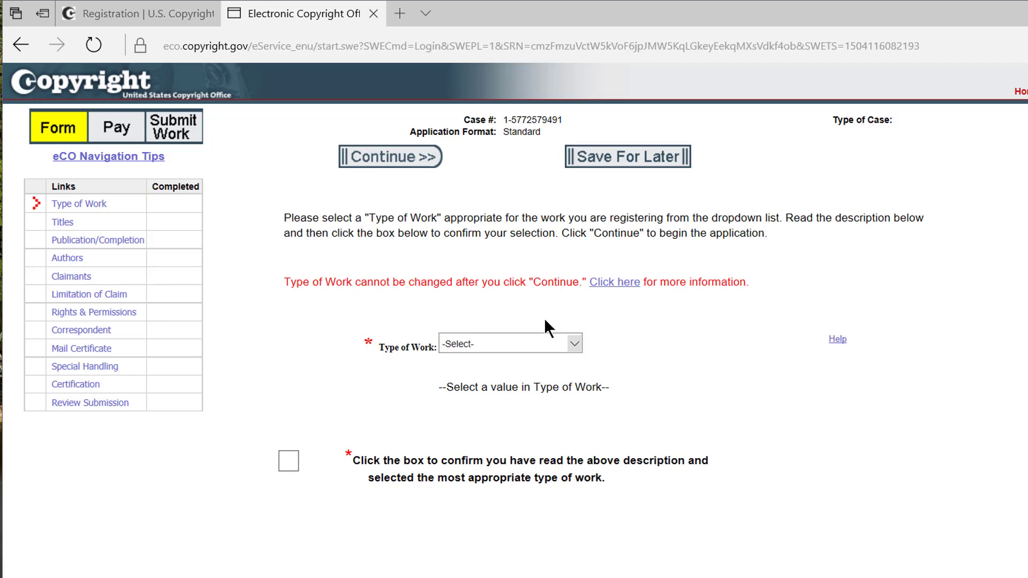
Step: Set the type of work to Work of the Visual Arts and tick the confirmation box
click(563, 343)
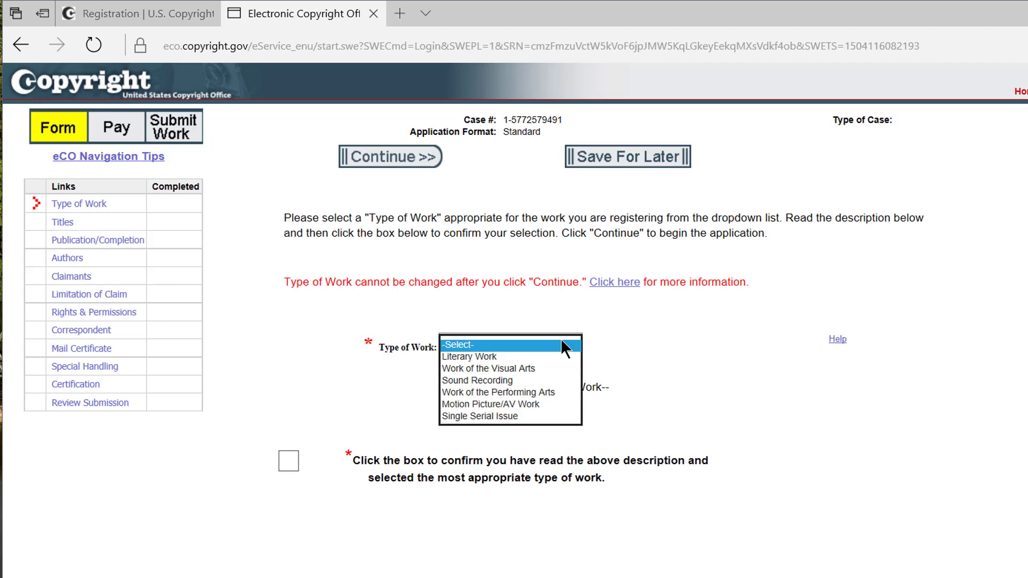
click(537, 368)
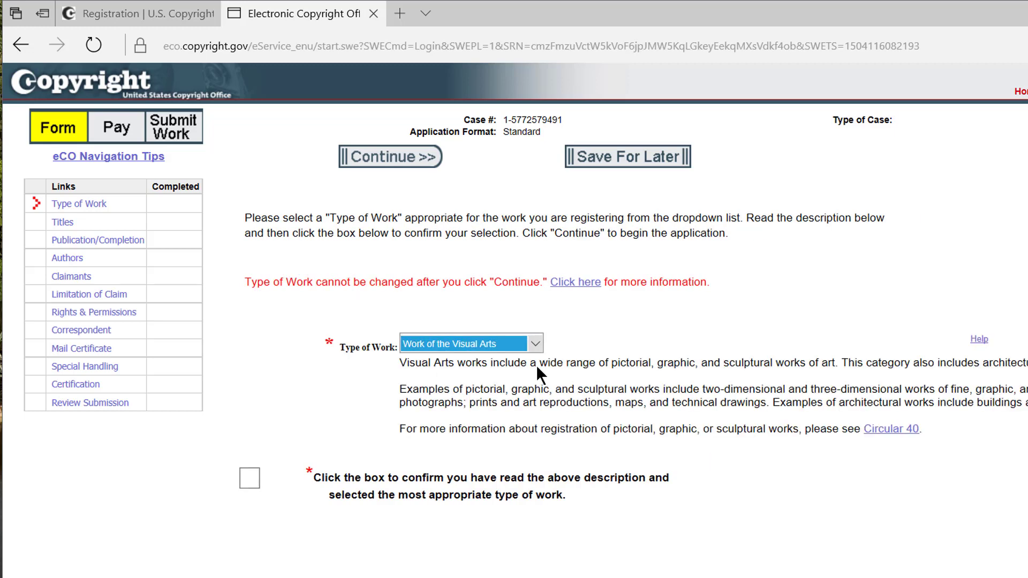
click(590, 335)
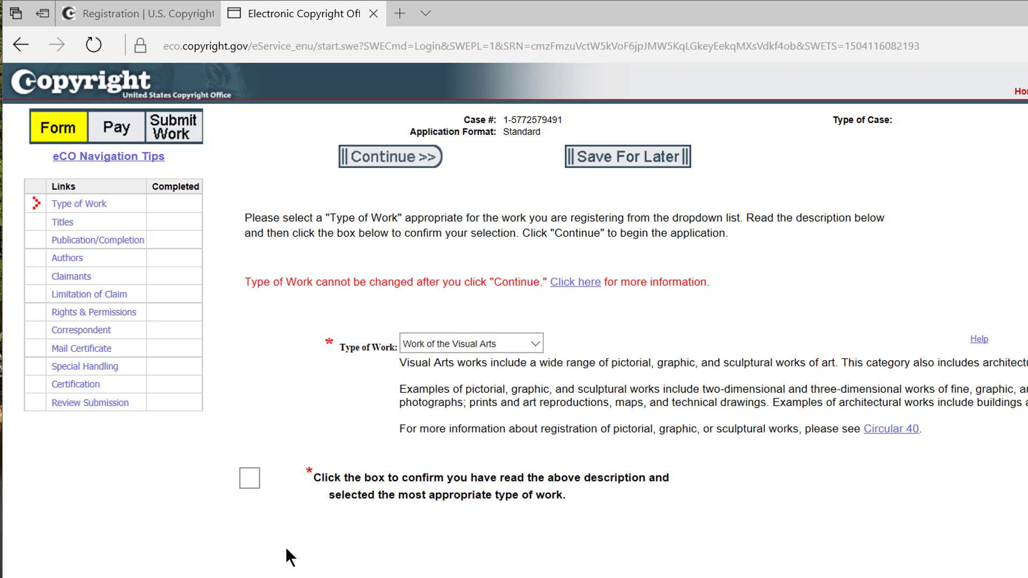
click(250, 479)
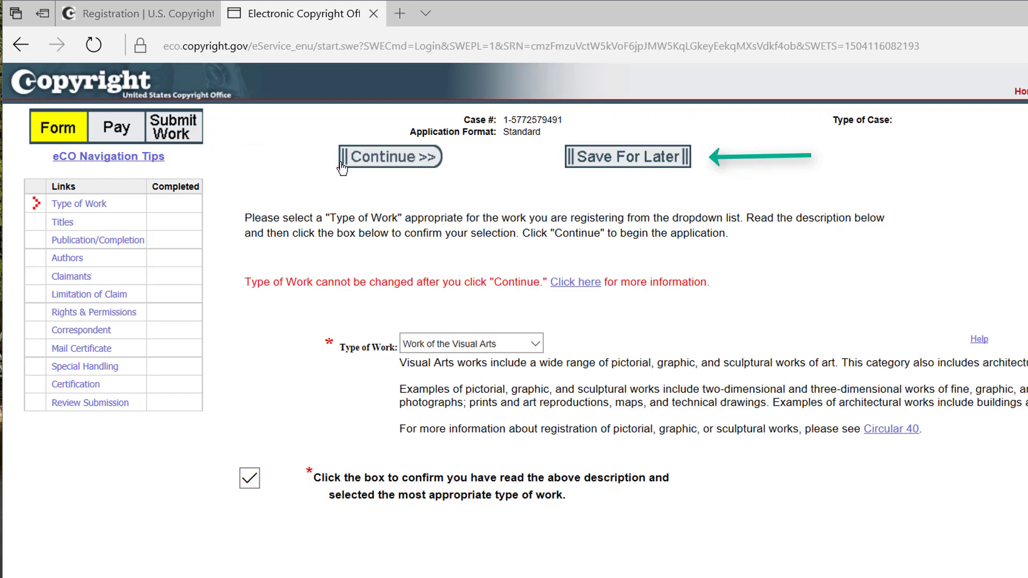
Step: Continue to Titles and enter 'Models 2016' as the title of work being registered
click(389, 161)
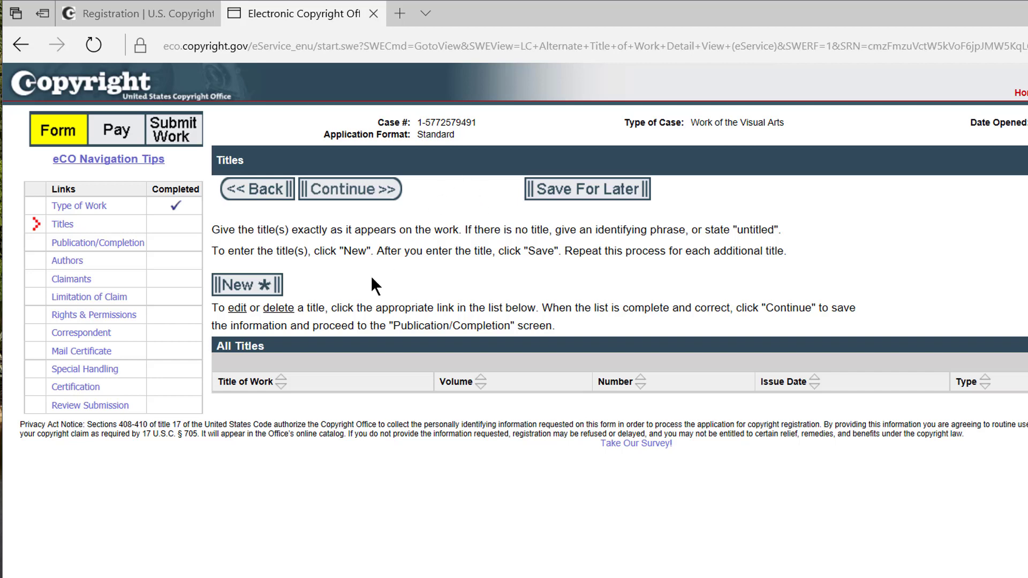
click(250, 285)
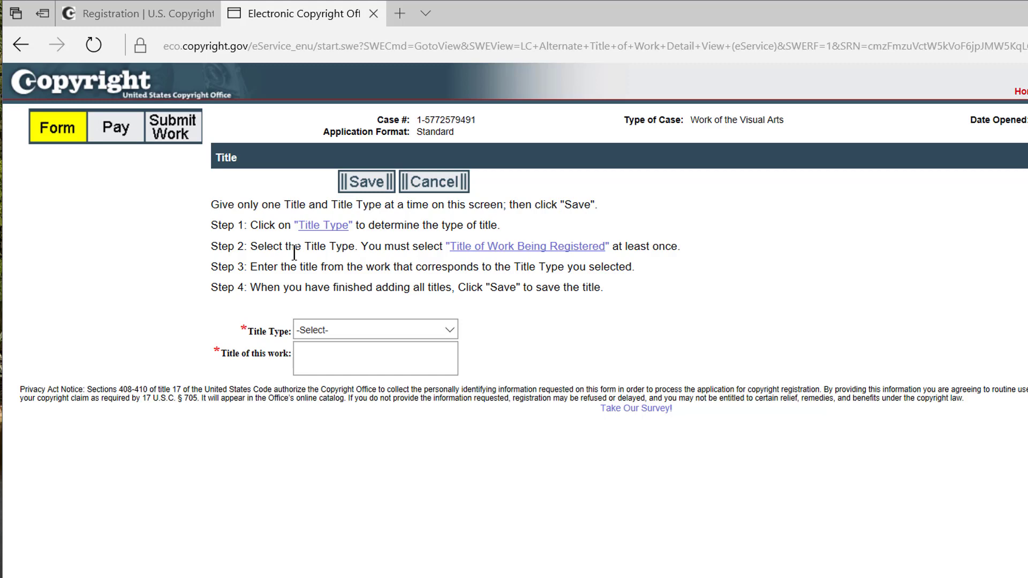
click(373, 329)
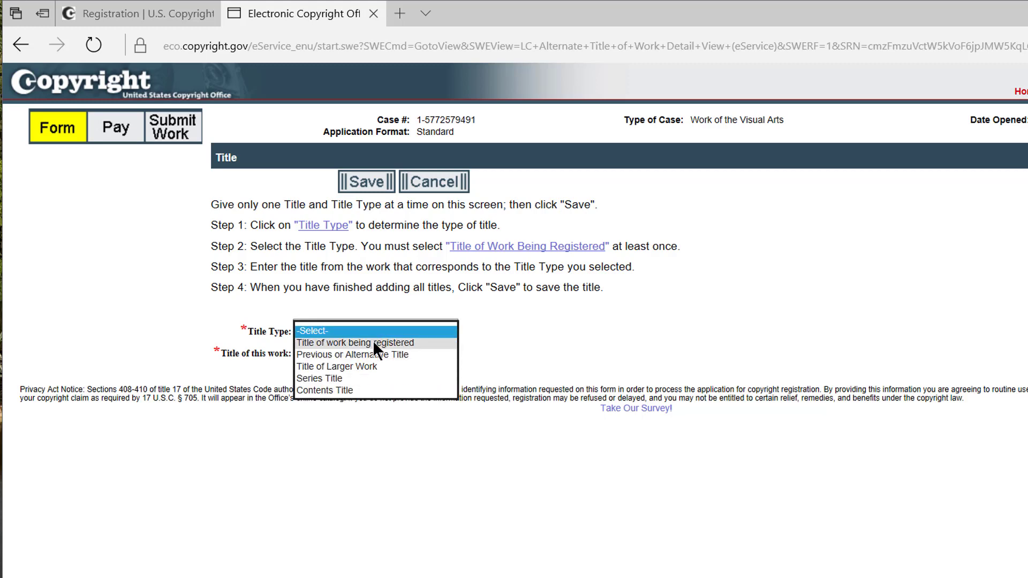
click(373, 343)
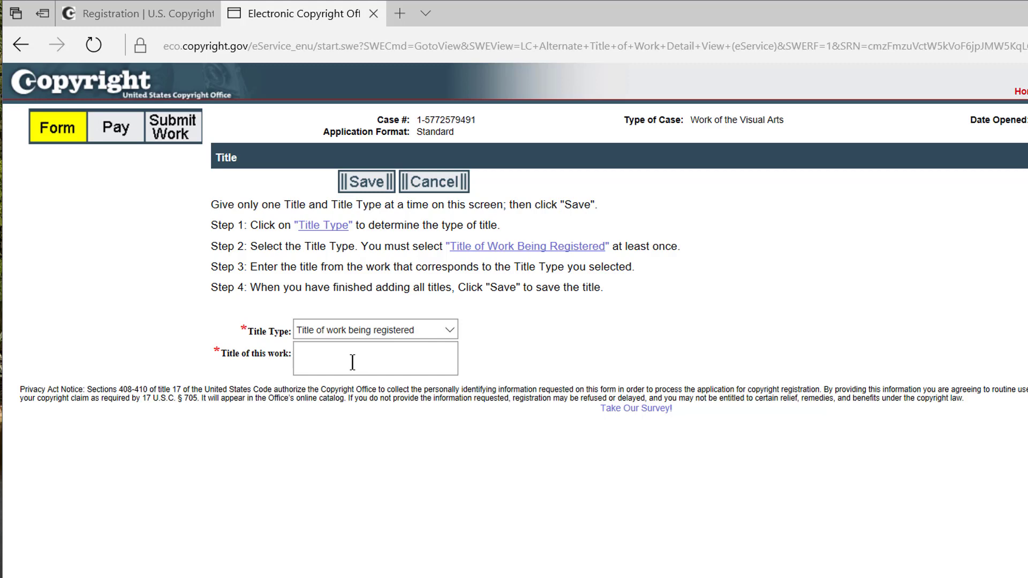
click(352, 363)
text(Models 2016)
Step: Save the 'Models 2016' title entry to the Titles list
click(366, 183)
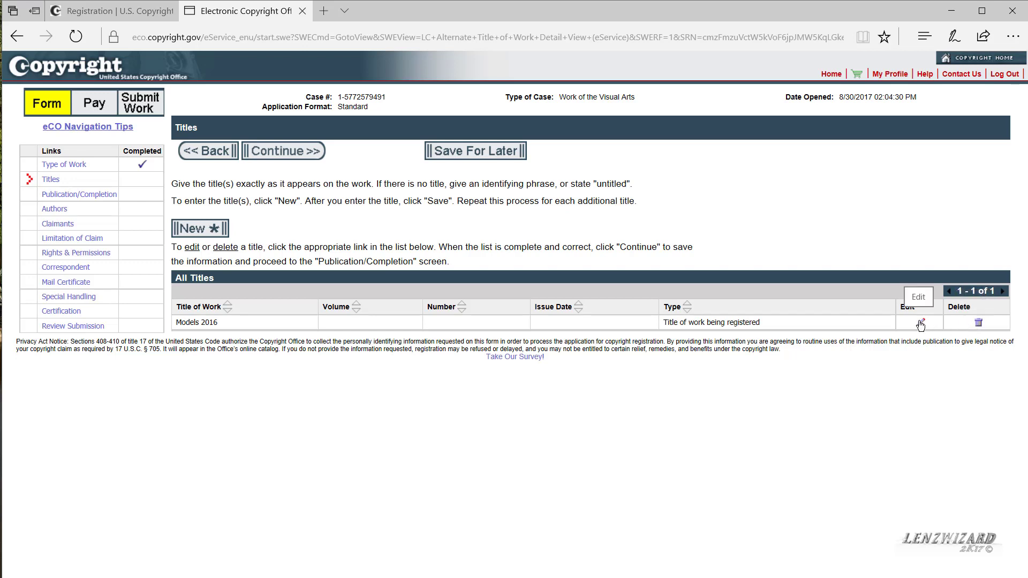
Step: Mark the work as not published with 2016 as its year of completion, then save
click(294, 152)
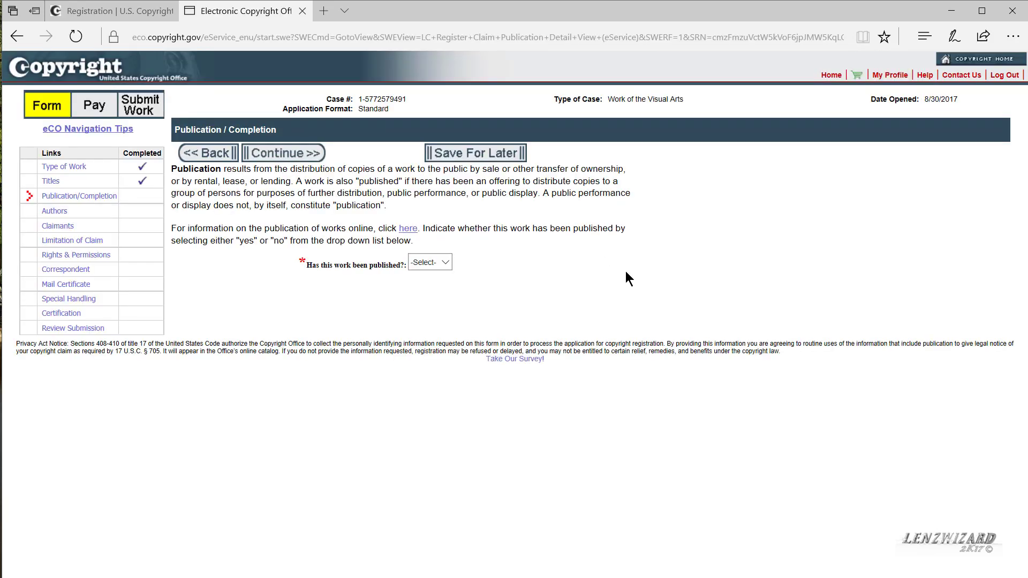
click(447, 264)
click(425, 282)
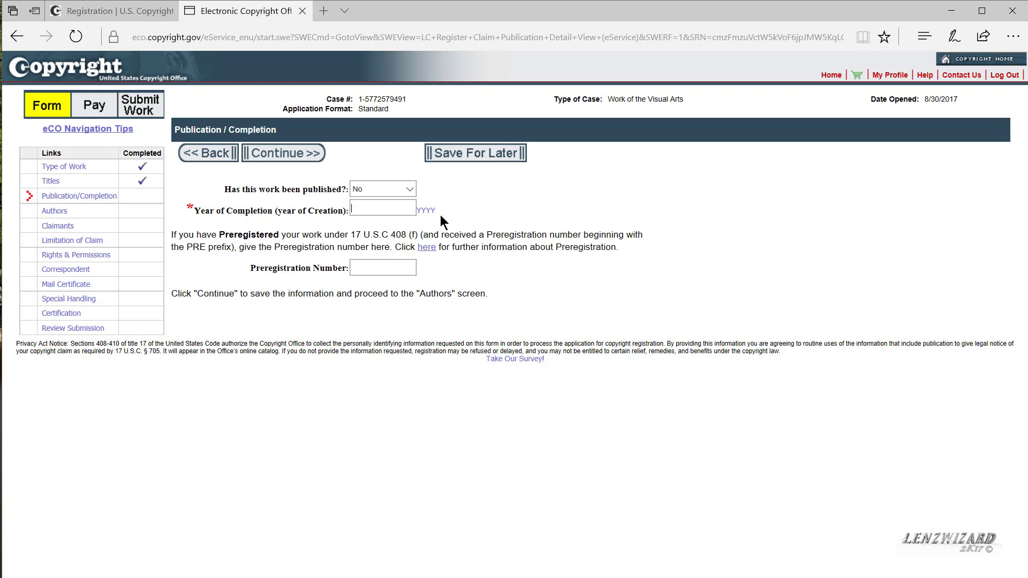
text(2016)
click(289, 159)
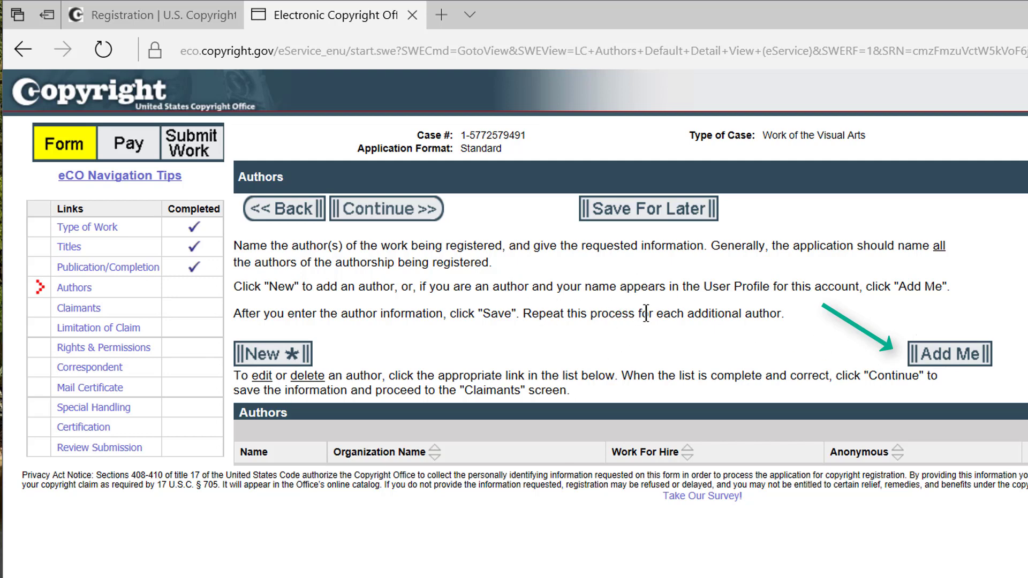
Step: Add the account holder as author, cutting the middle name to its initial and completing the surname
click(942, 364)
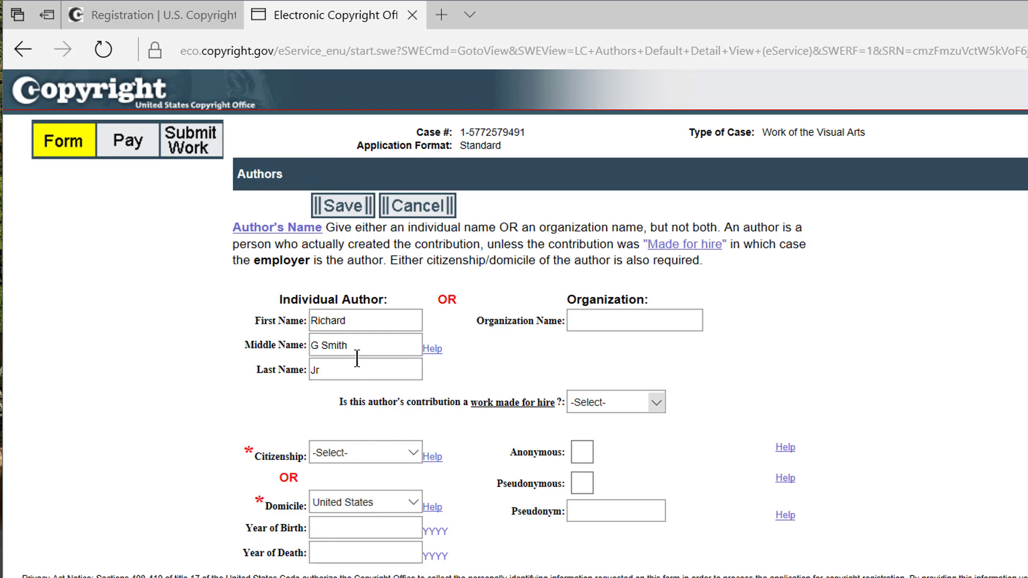
drag(358, 349, 300, 349)
text(g)
key(BackSpace)
text(G)
click(331, 375)
text(Smith)
Step: Save the author's name details, then save Photograph as the author's contribution
click(351, 214)
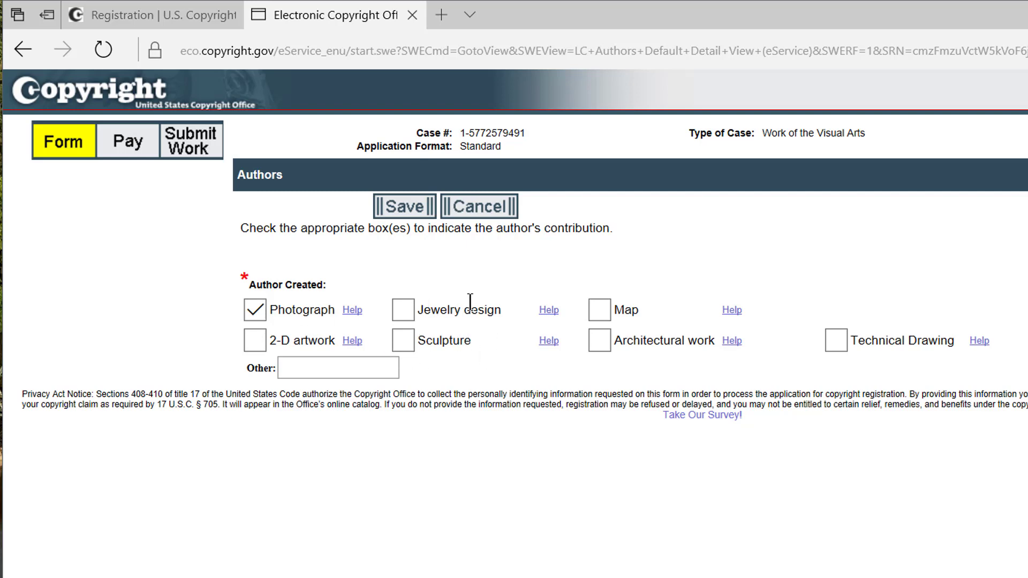
click(410, 212)
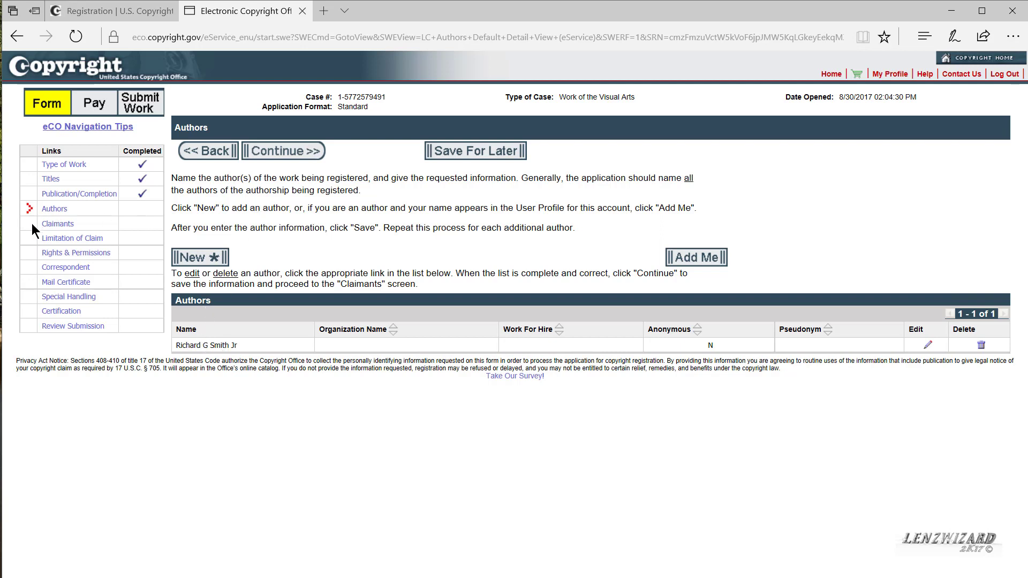
Step: Continue from the Authors page to the still-empty Claimants page
click(295, 152)
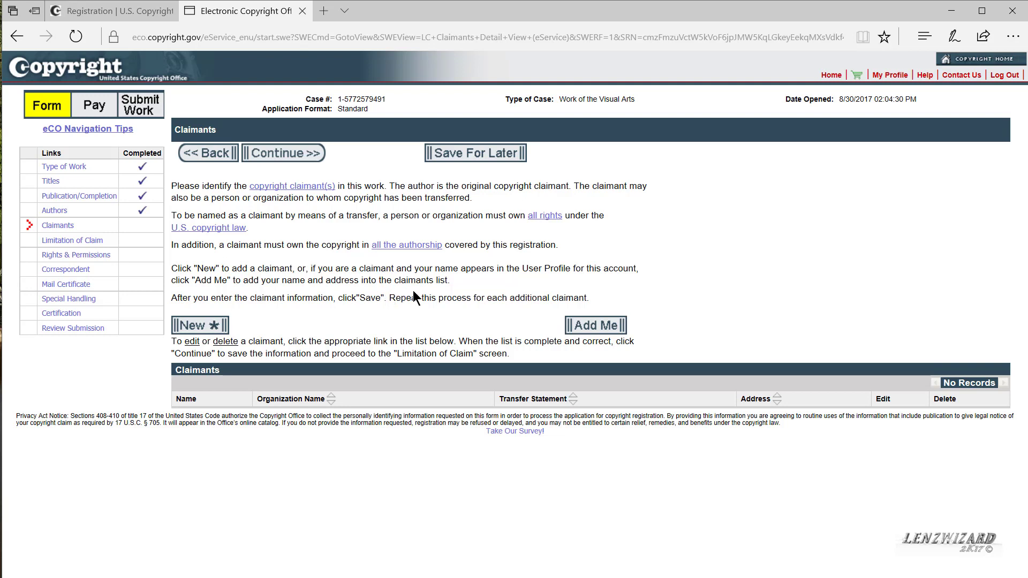
Step: Add the account holder as claimant with the middle initial and full surname, and save
click(596, 329)
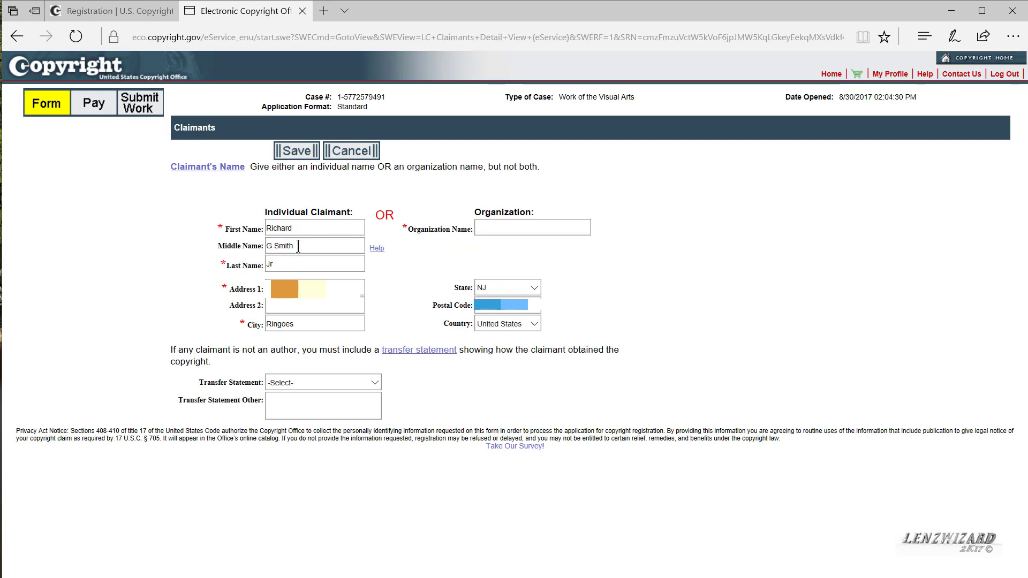
drag(299, 247, 239, 253)
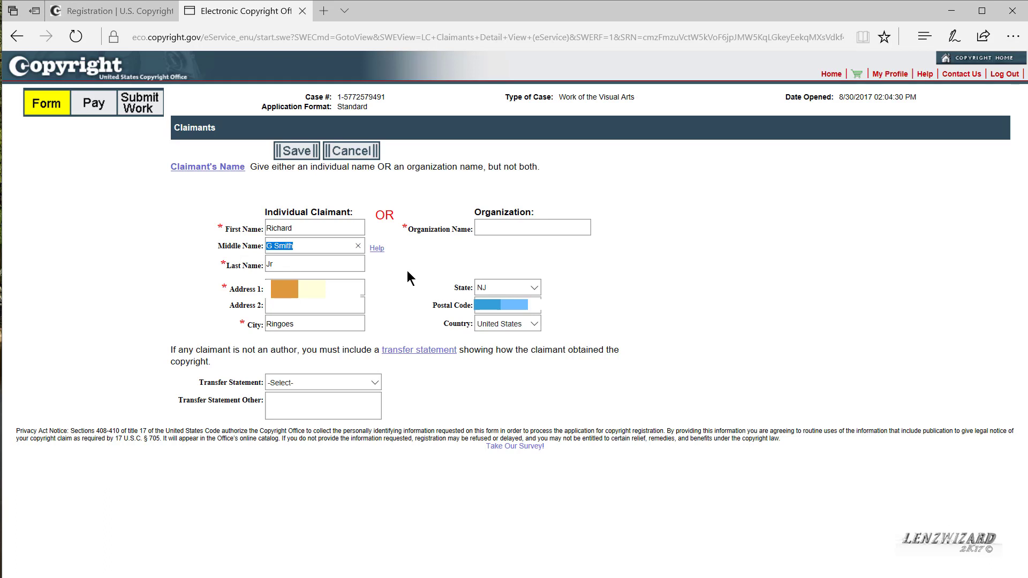
text(G)
click(268, 265)
text(Smith)
click(296, 152)
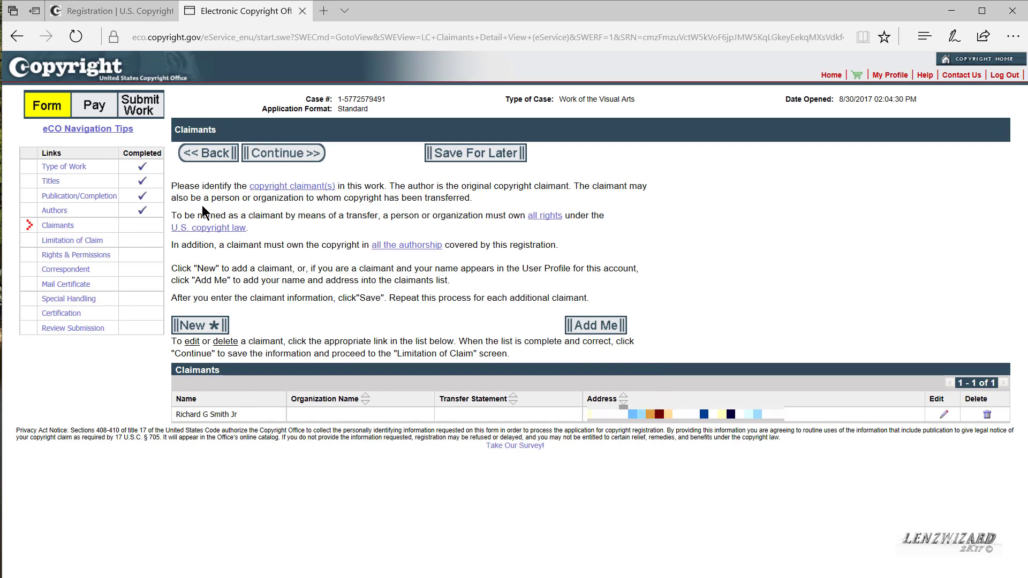
Step: Continue from the Claimants page to the Limitation of Claim page
click(288, 155)
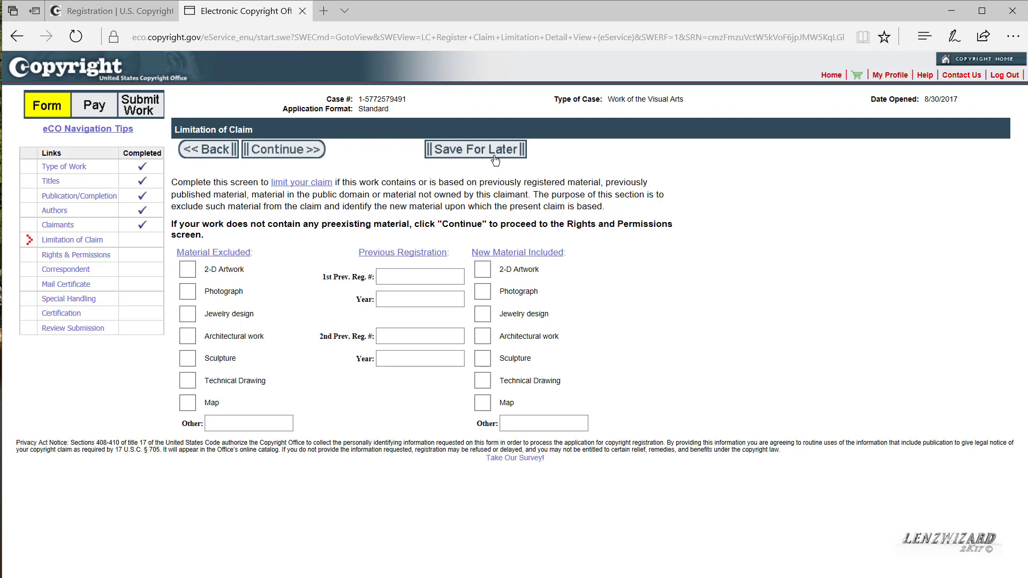
Step: Continue past Limitation of Claim with no material excluded
click(300, 152)
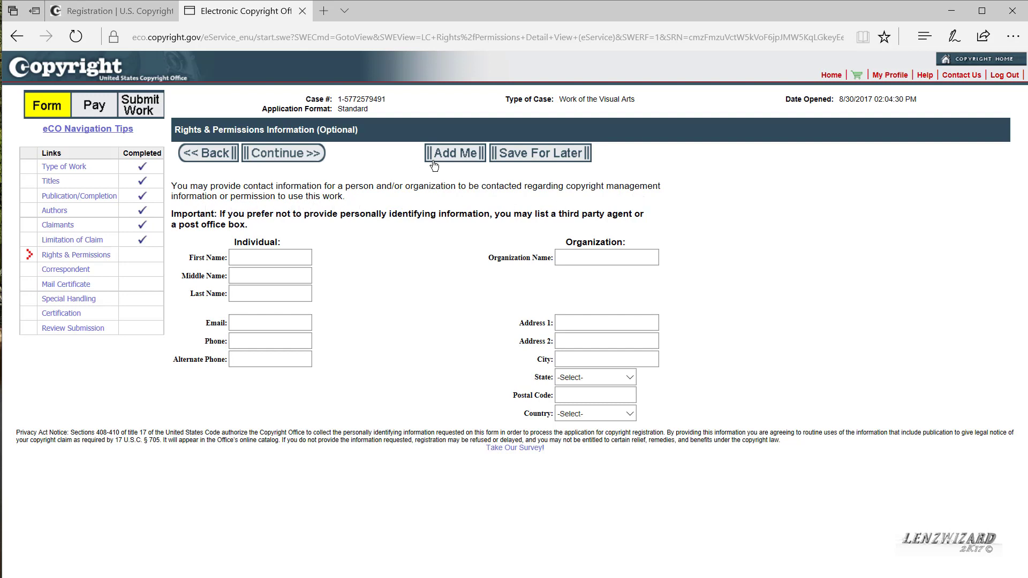
Step: Fill the Rights & Permissions contact with the applicant, fixing middle initial and surname, and continue
click(464, 155)
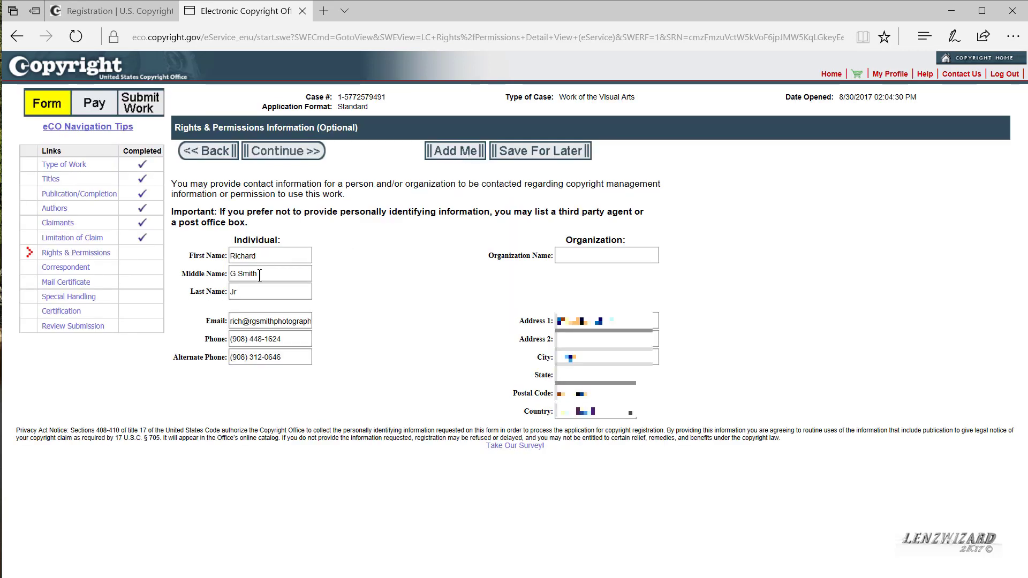
drag(260, 276, 225, 294)
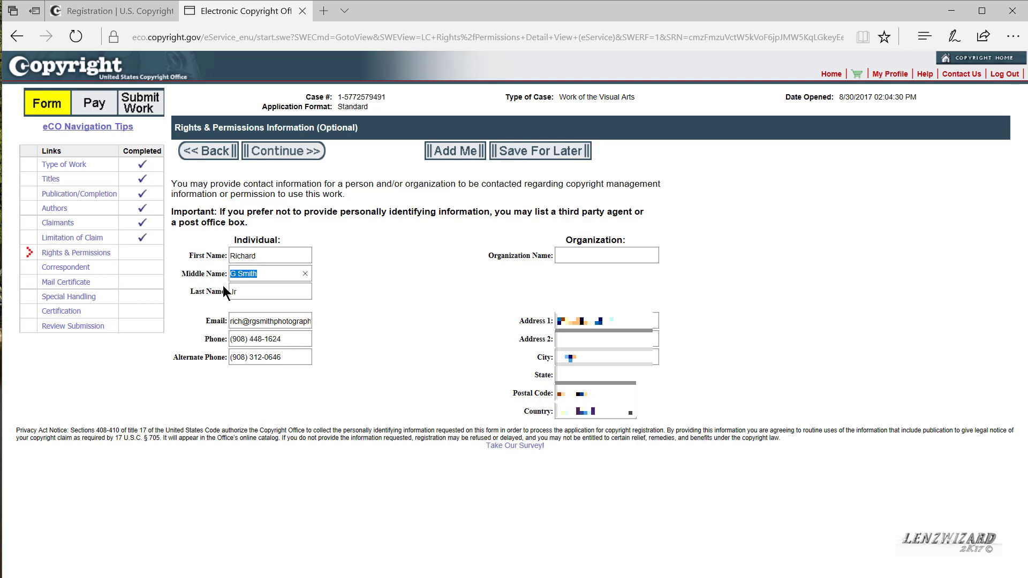
text(G)
click(231, 294)
text(Smith)
click(302, 155)
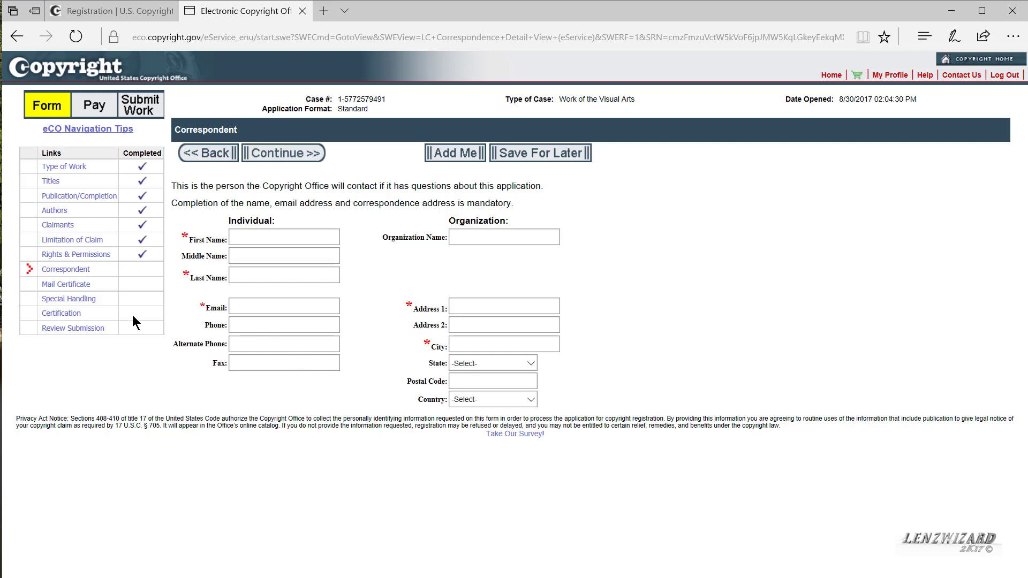
click(278, 155)
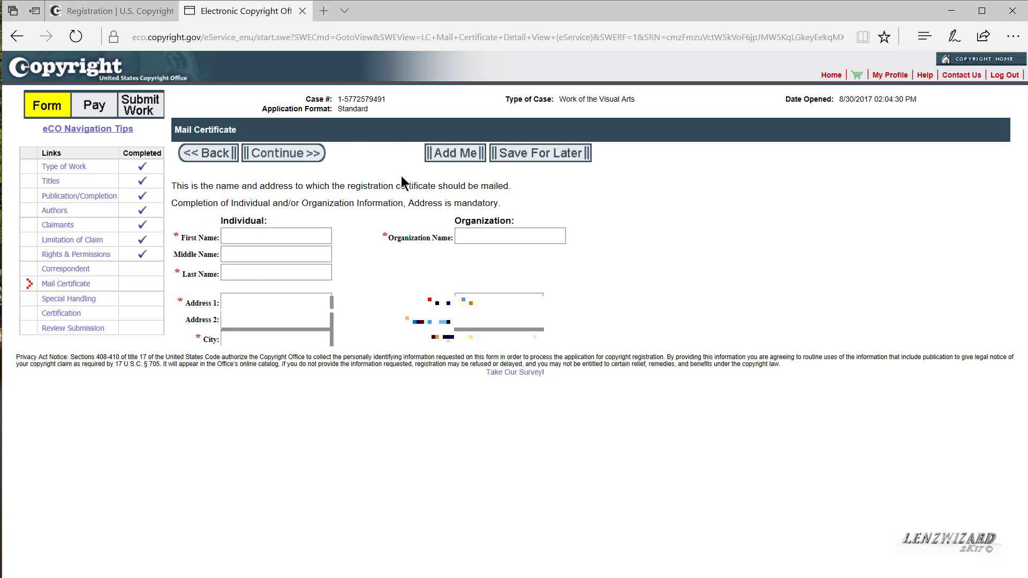
Step: Fill the certificate mailing name and address with the applicant's details, fixing middle initial and surname
click(468, 152)
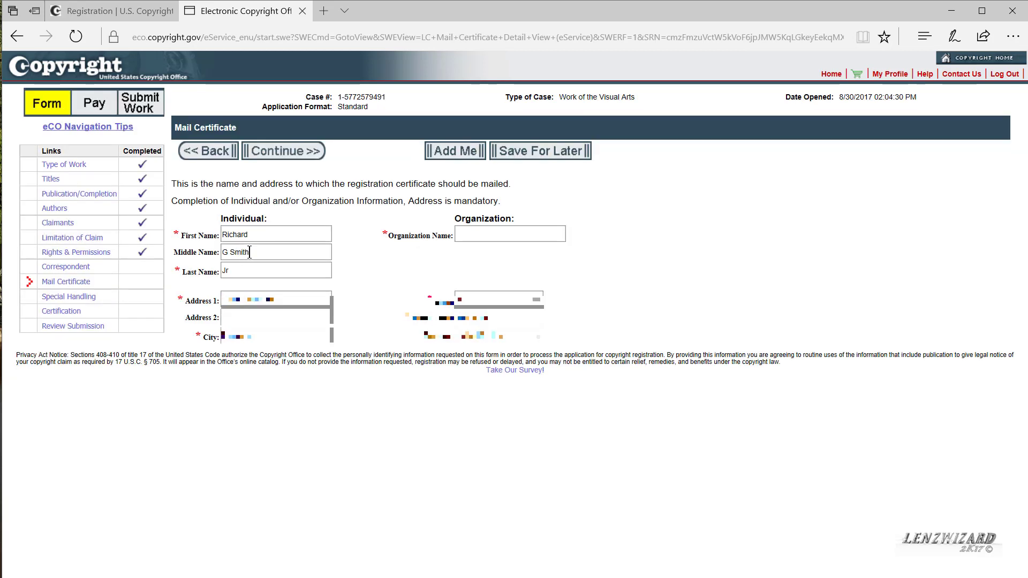
click(250, 252)
key(BackSpace)
key(BackSpace)
key(BackSpace)
key(BackSpace)
key(BackSpace)
key(BackSpace)
click(224, 271)
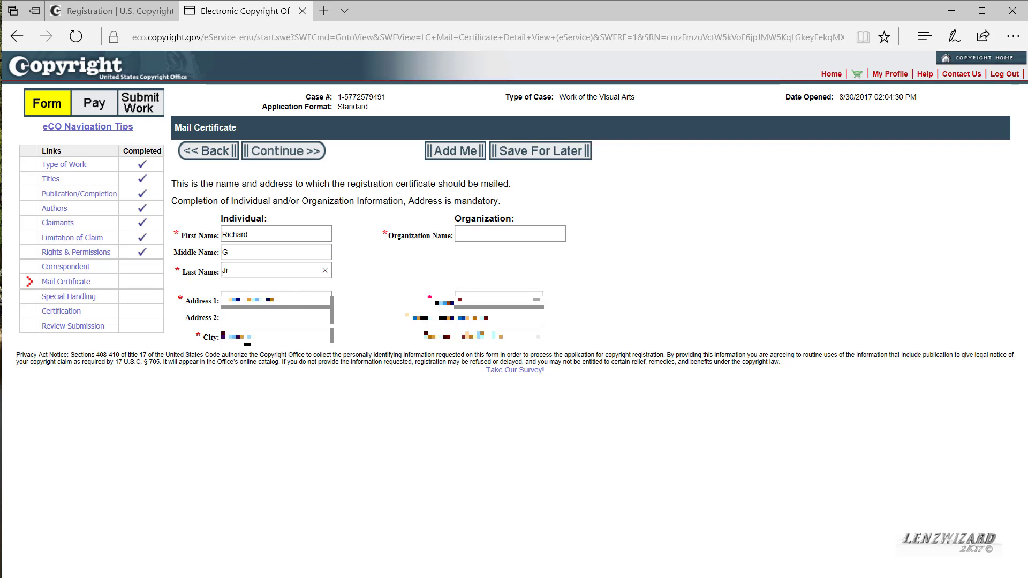
text(Smith)
click(453, 157)
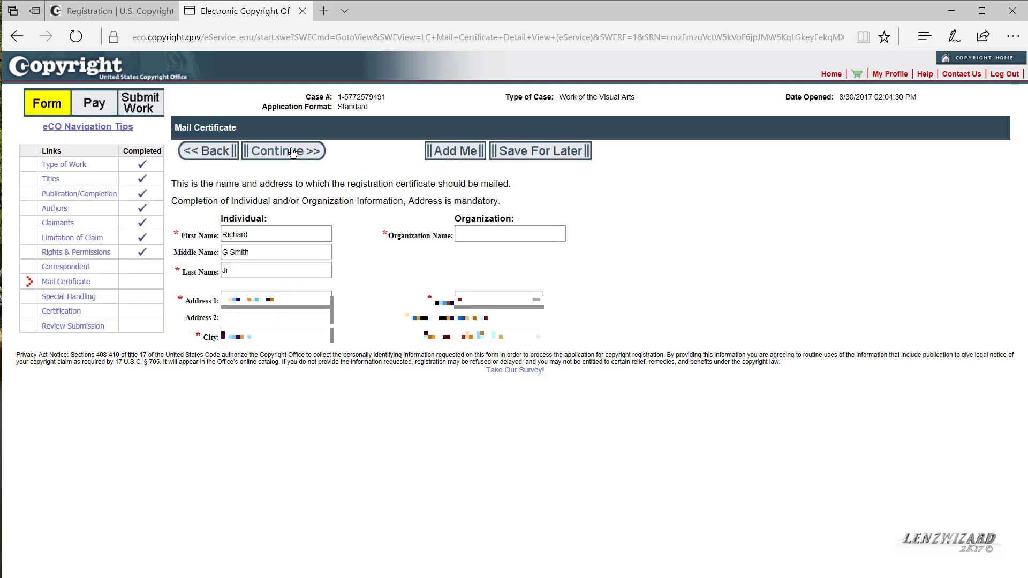
click(261, 154)
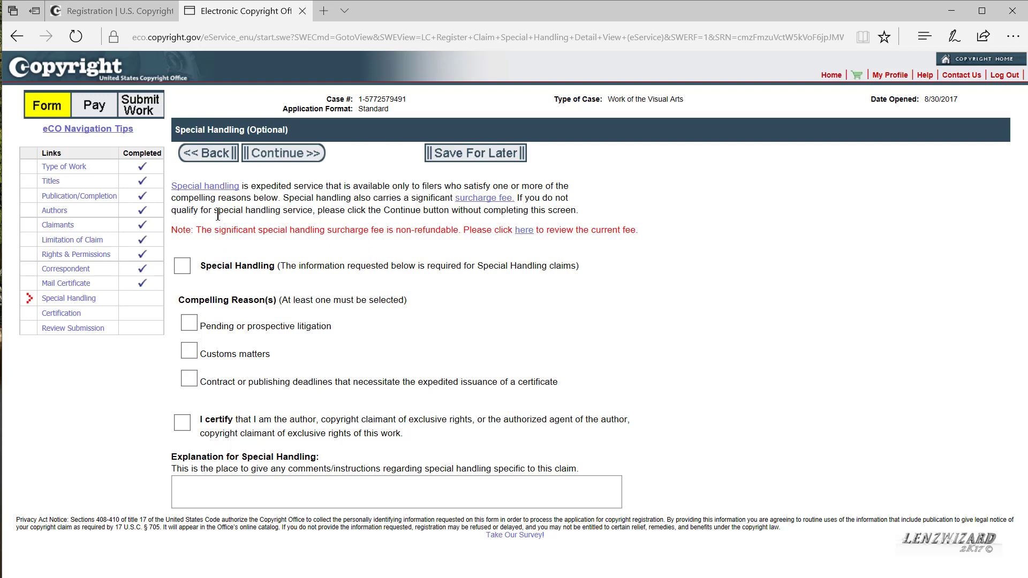
Step: Continue past Special Handling with no reasons checked to reach Certification
click(274, 154)
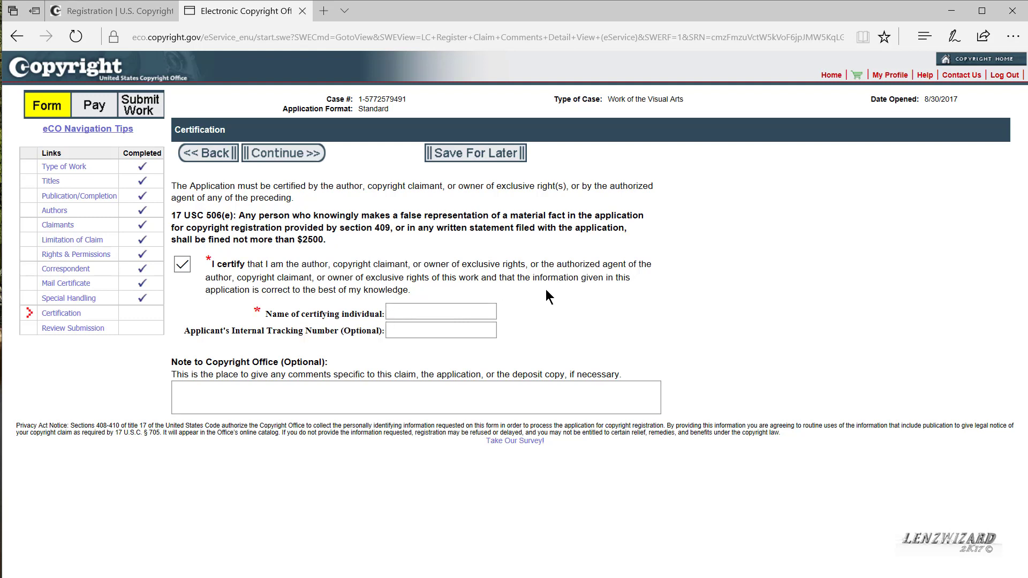
Step: Submit the certification, then scroll through every Models 2016 summary section from Type of Work to Certification
click(297, 160)
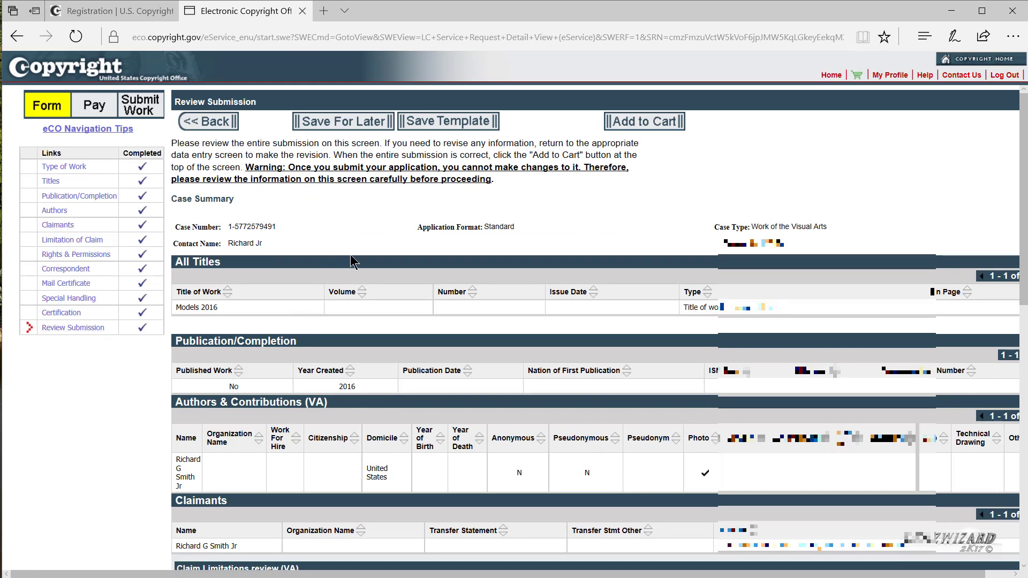
scroll(346, 256, down, 4)
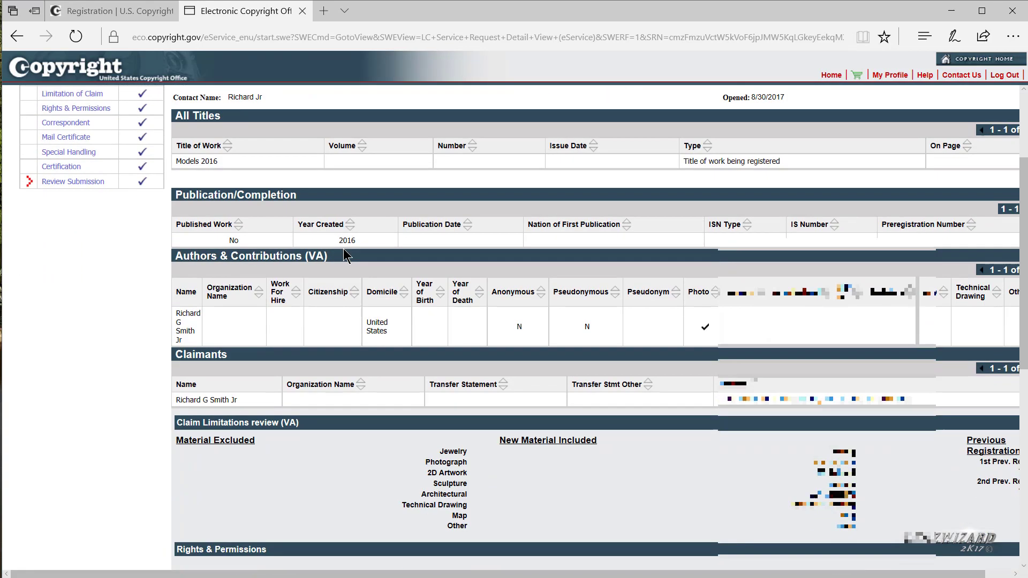
scroll(343, 256, down, 1)
scroll(343, 255, up, 5)
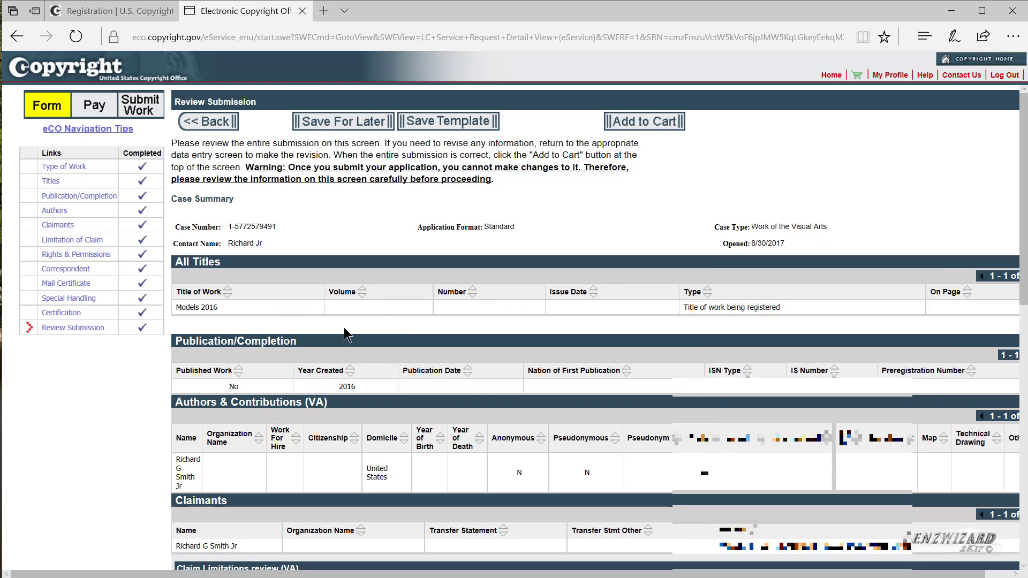
scroll(346, 329, down, 3)
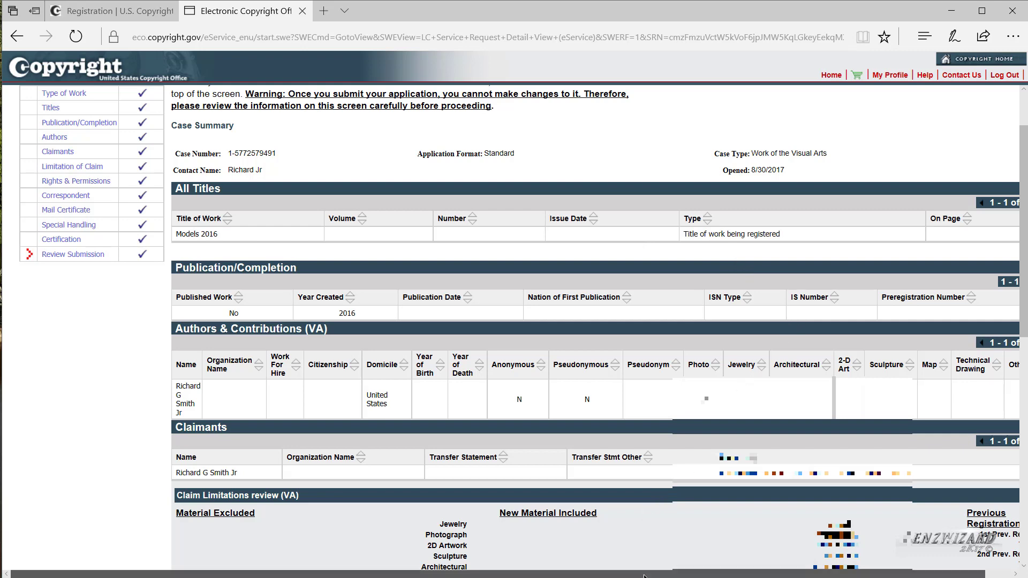
drag(644, 576, 675, 576)
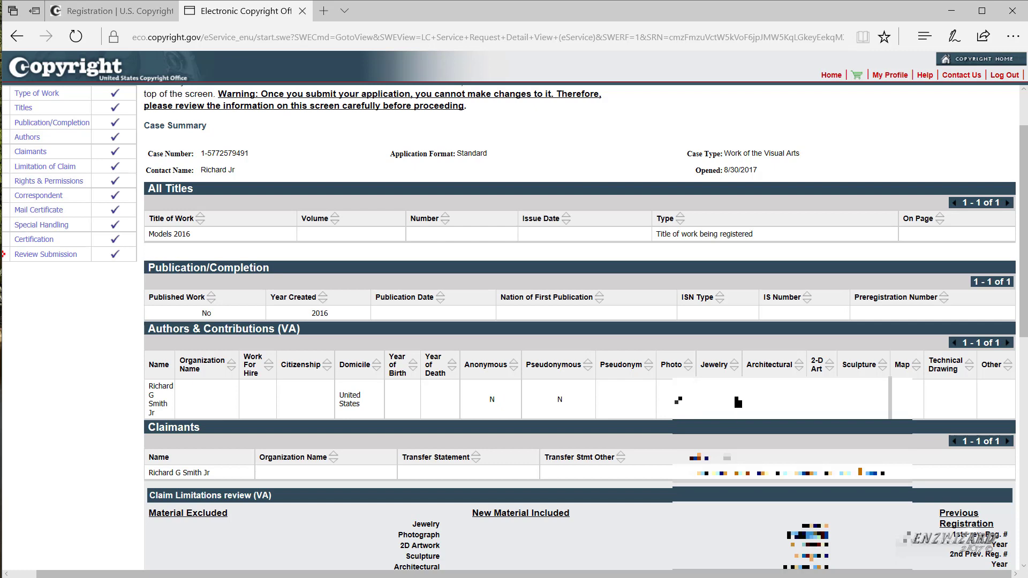
scroll(640, 423, down, 1)
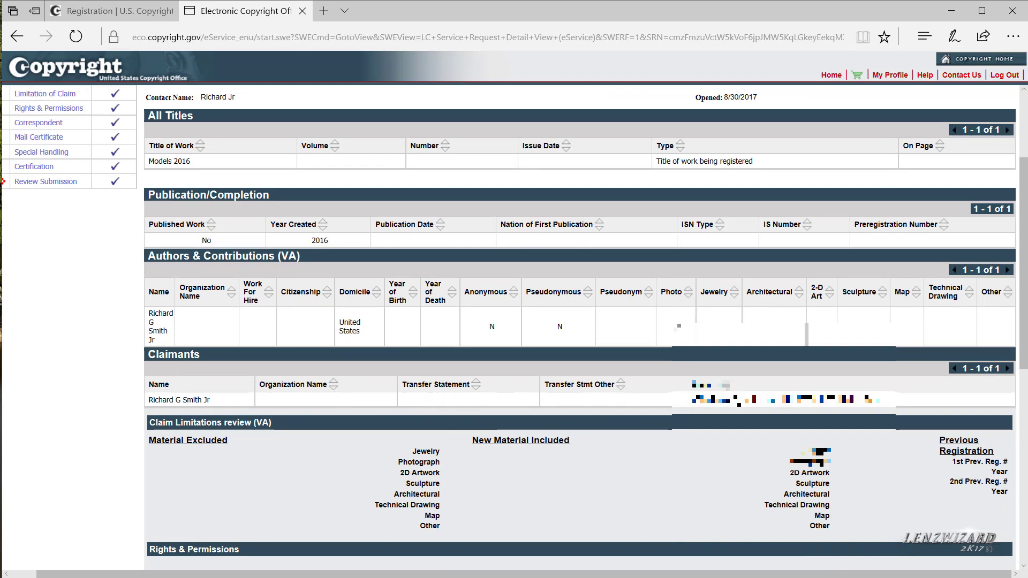
scroll(388, 434, down, 3)
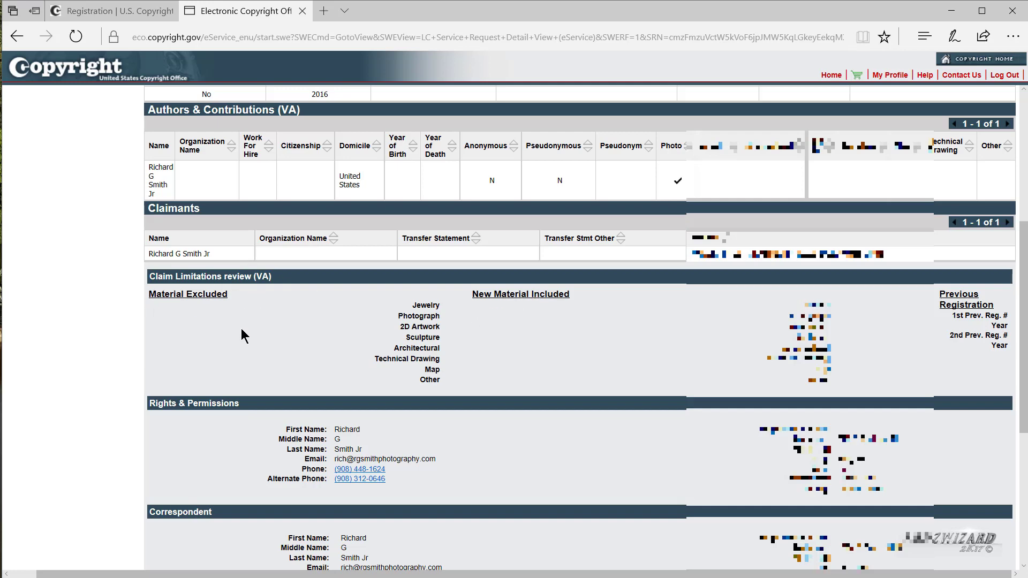
scroll(241, 329, down, 1)
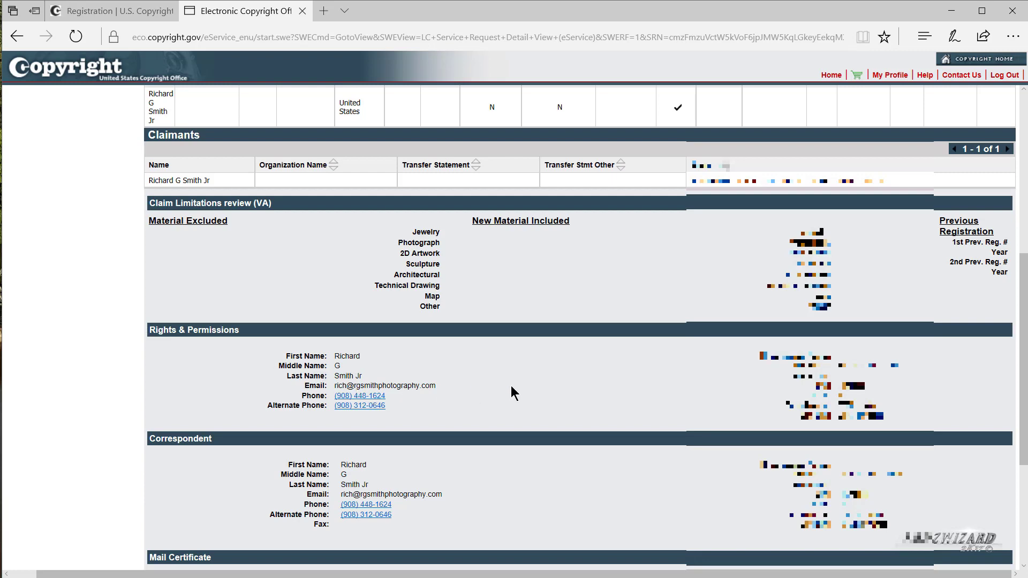
scroll(707, 390, down, 3)
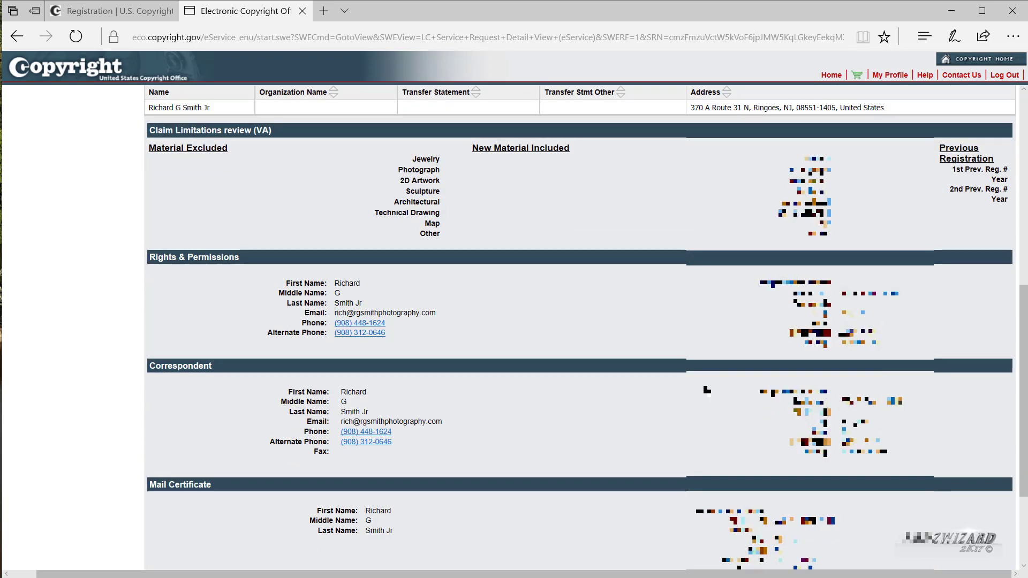
scroll(707, 390, down, 2)
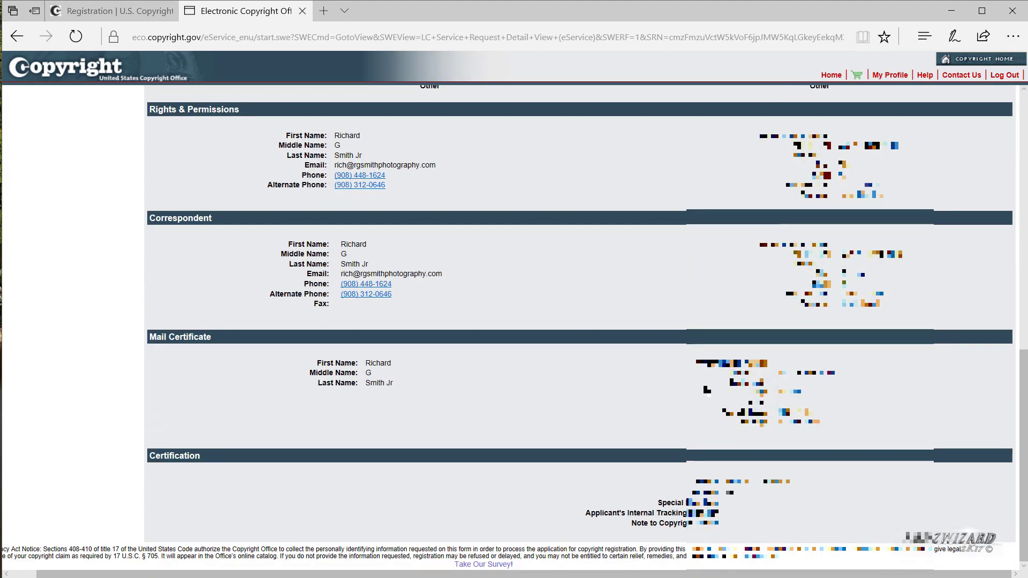
scroll(707, 390, up, 15)
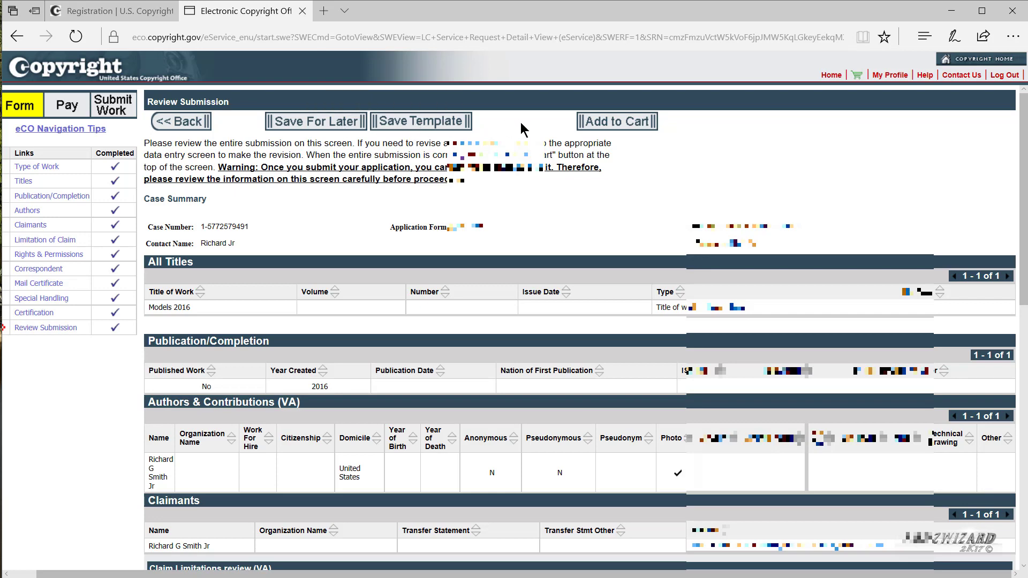
Step: Add Models 2016 to the cart at $55.00, check out, and choose Credit Card / ACH payment
click(618, 123)
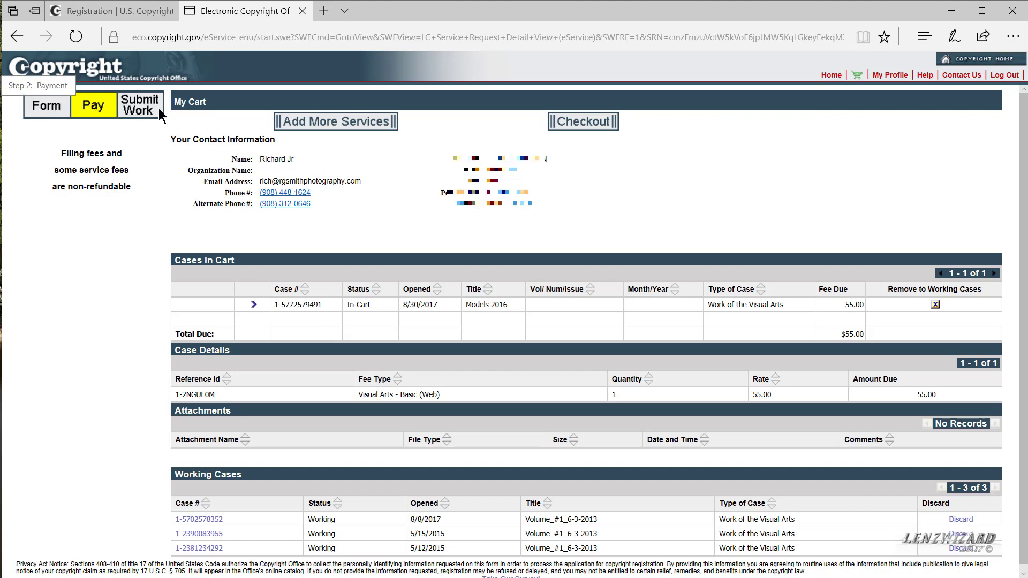
click(581, 123)
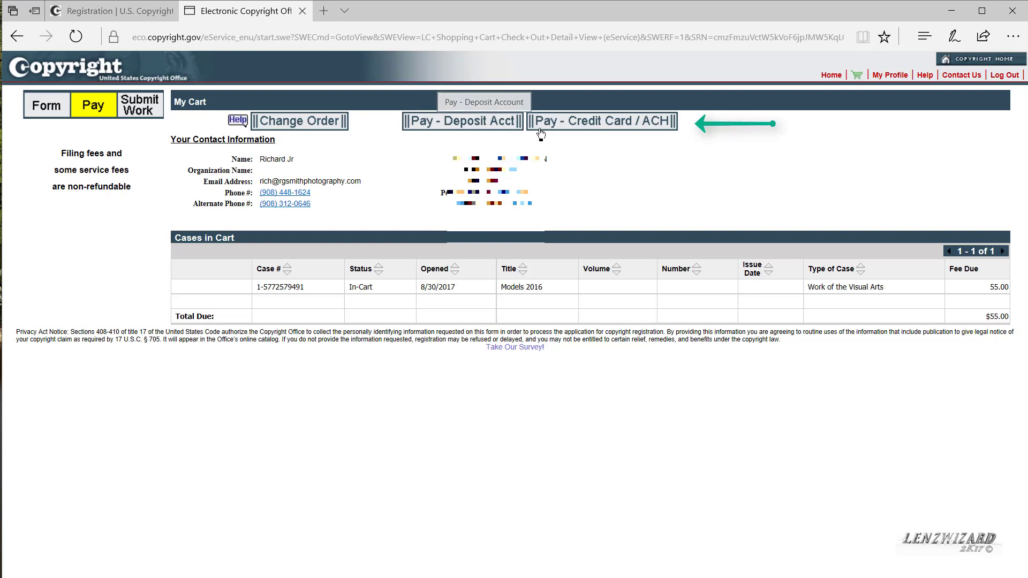
click(582, 123)
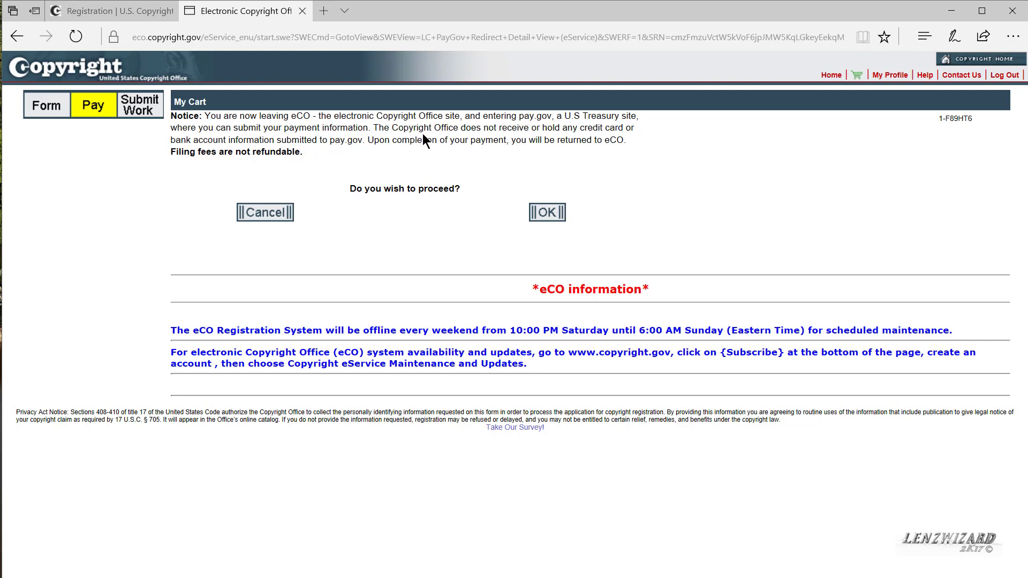
Step: Move to pay.gov, enter the card account holder's name and card details, and continue to authorization
click(548, 215)
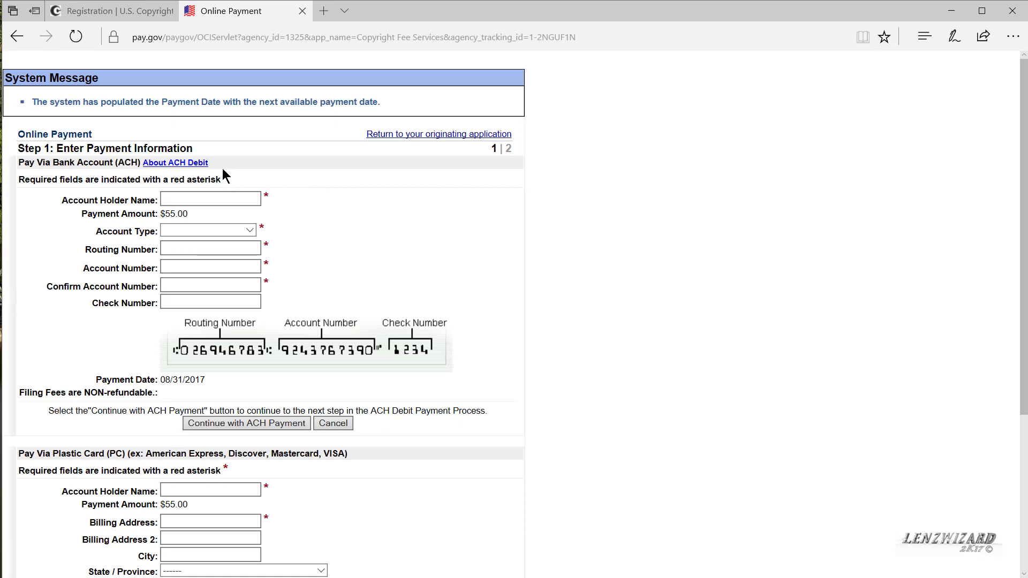
click(192, 198)
scroll(207, 206, down, 2)
click(207, 206)
scroll(208, 207, down, 2)
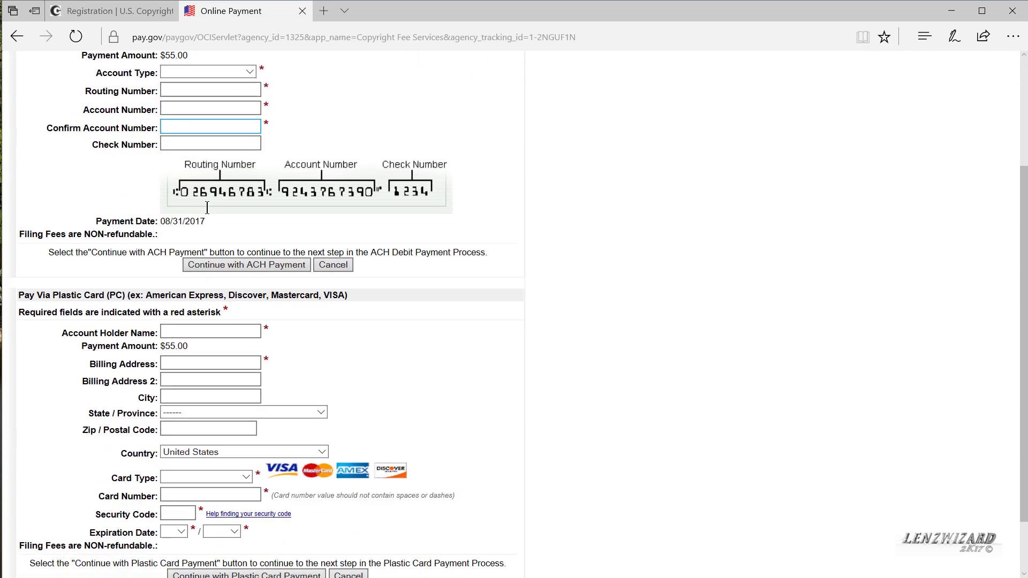
scroll(207, 208, down, 2)
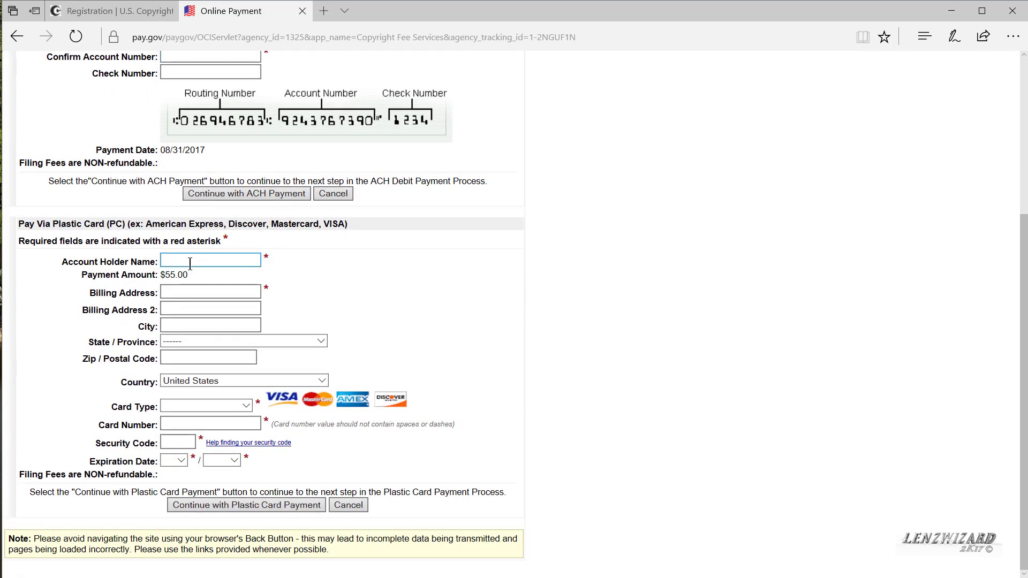
click(190, 263)
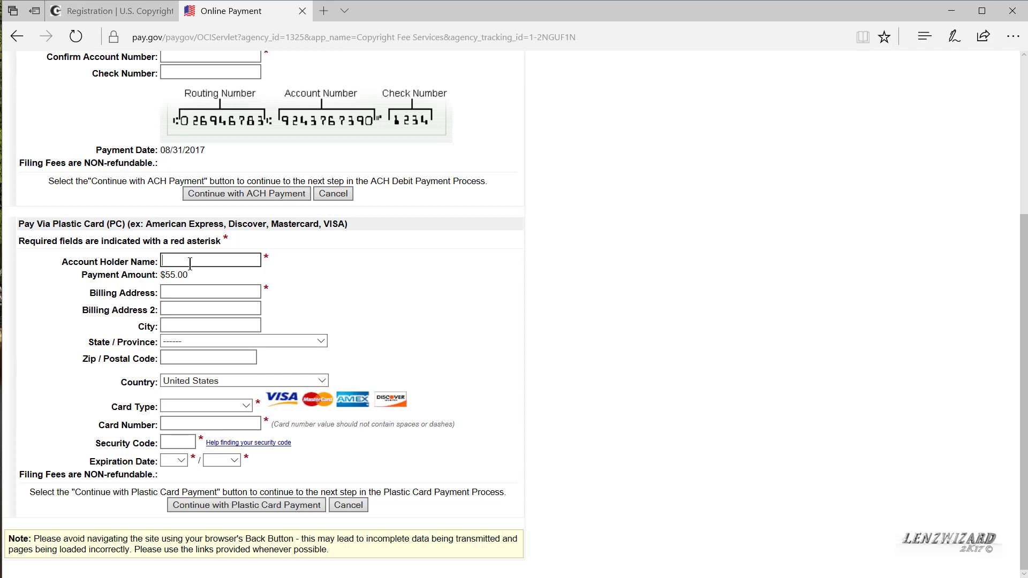
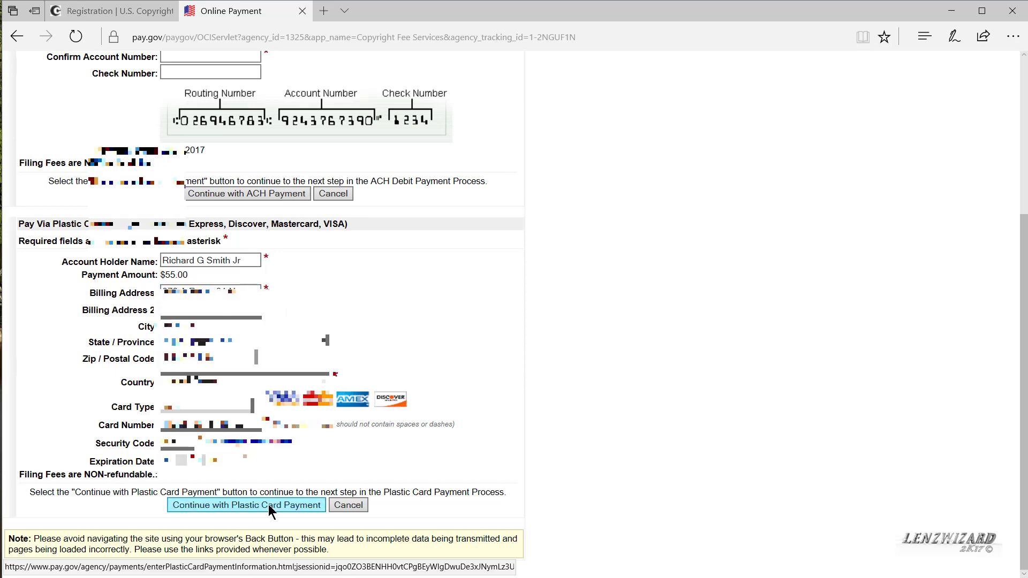
click(269, 504)
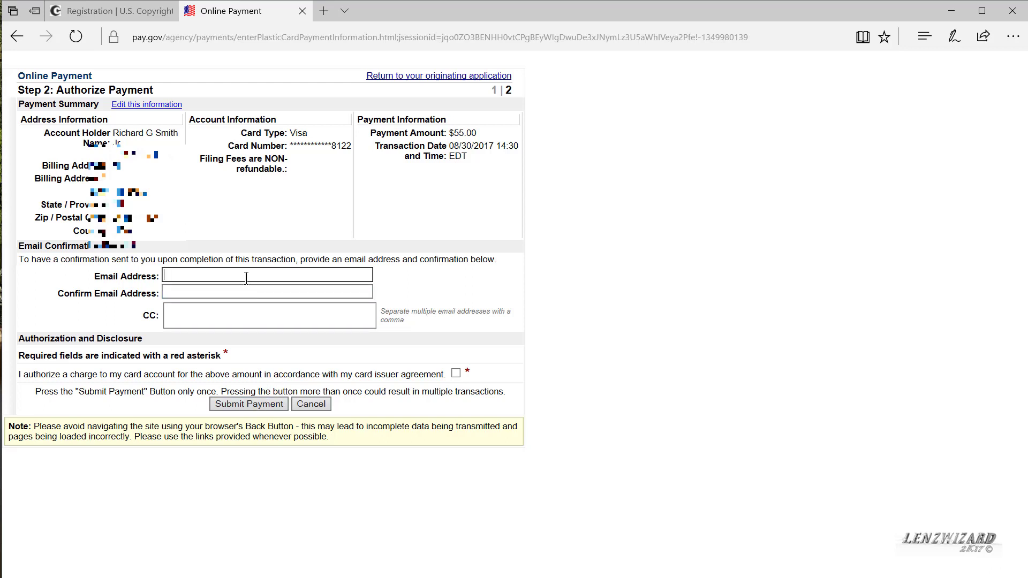
Step: Enter and confirm the notification e-mail, accept the authorization, and submit the $55.00 card payment
click(249, 294)
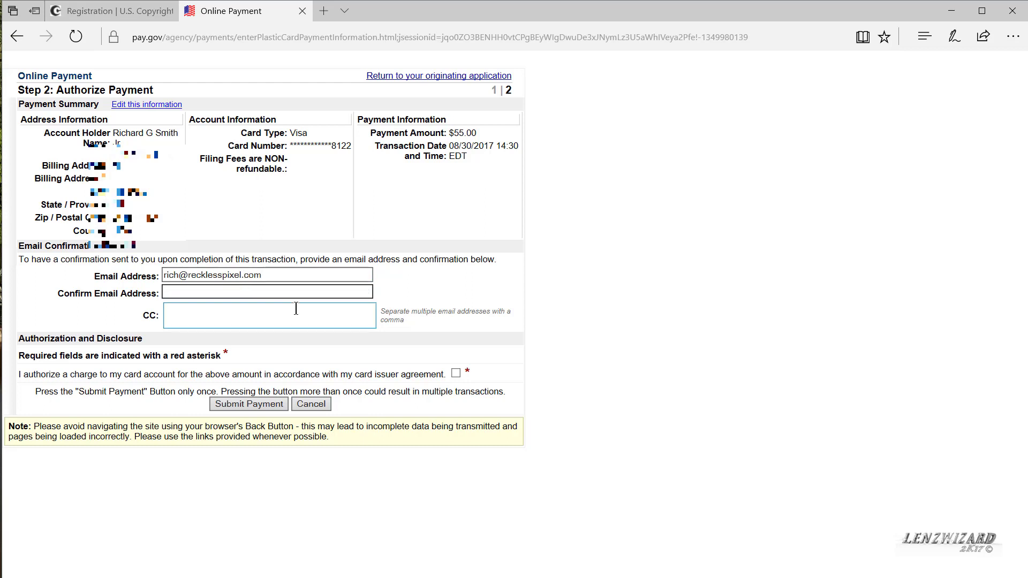
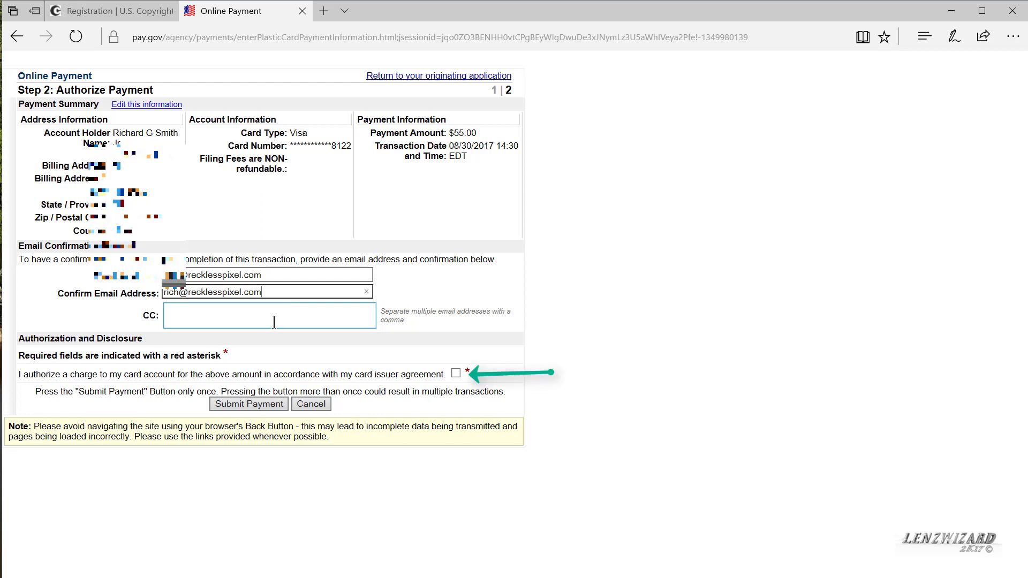
click(247, 401)
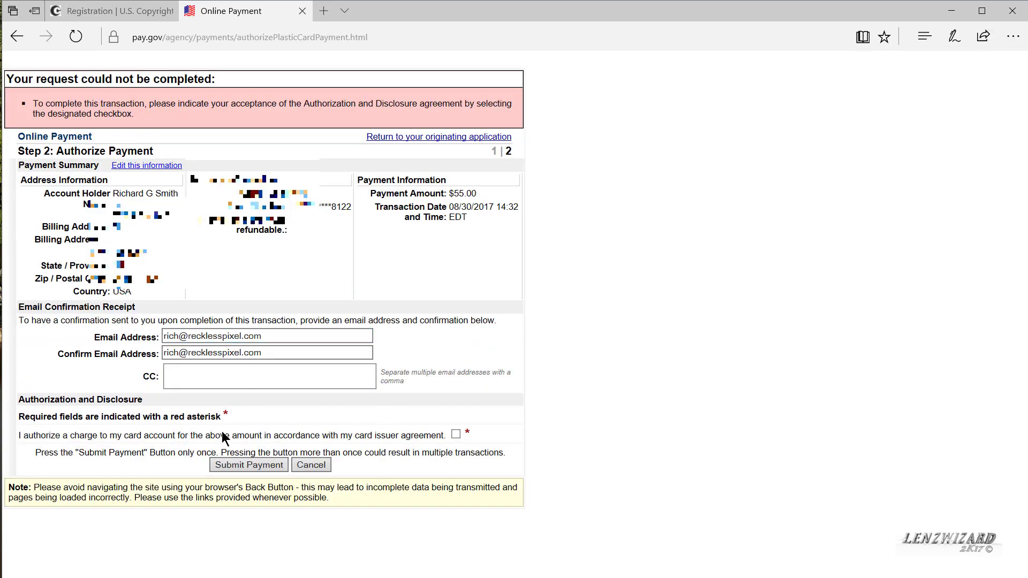
click(245, 465)
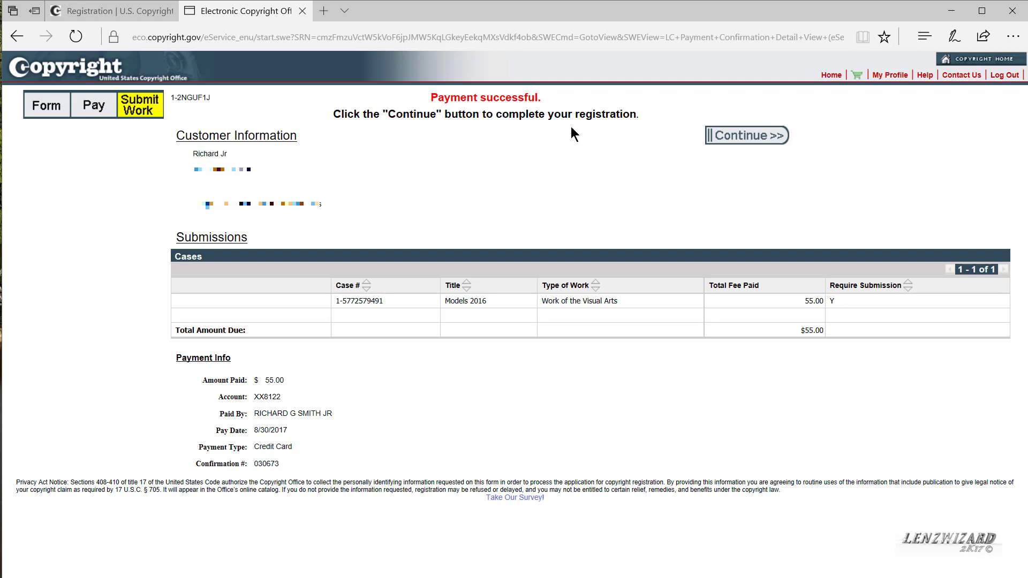
Step: Continue from the Payment successful page to the Models 2016 Submit Your Work(s) page
click(735, 137)
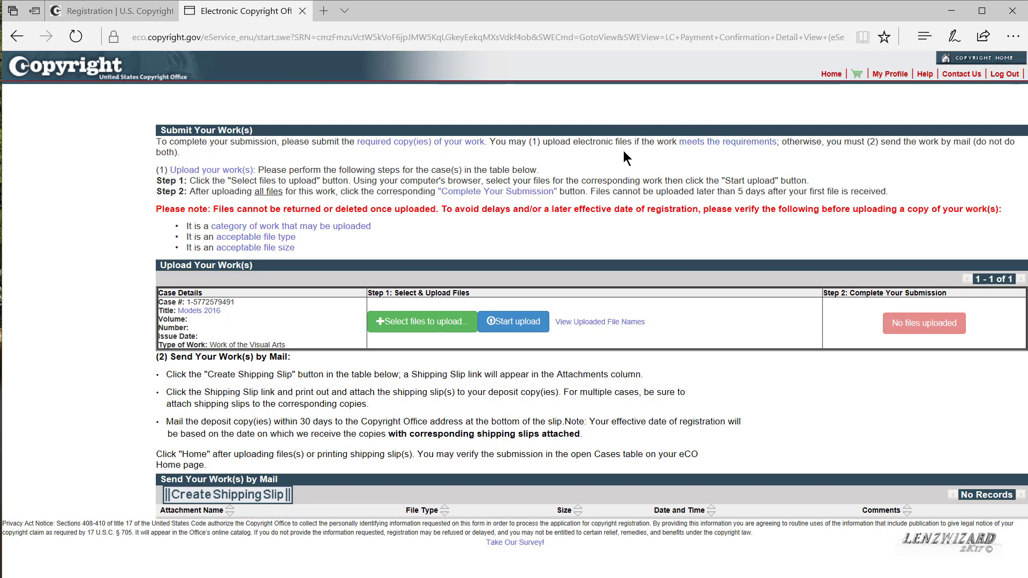
Step: Choose Select files to upload in the Upload Your Work(s) table
click(389, 331)
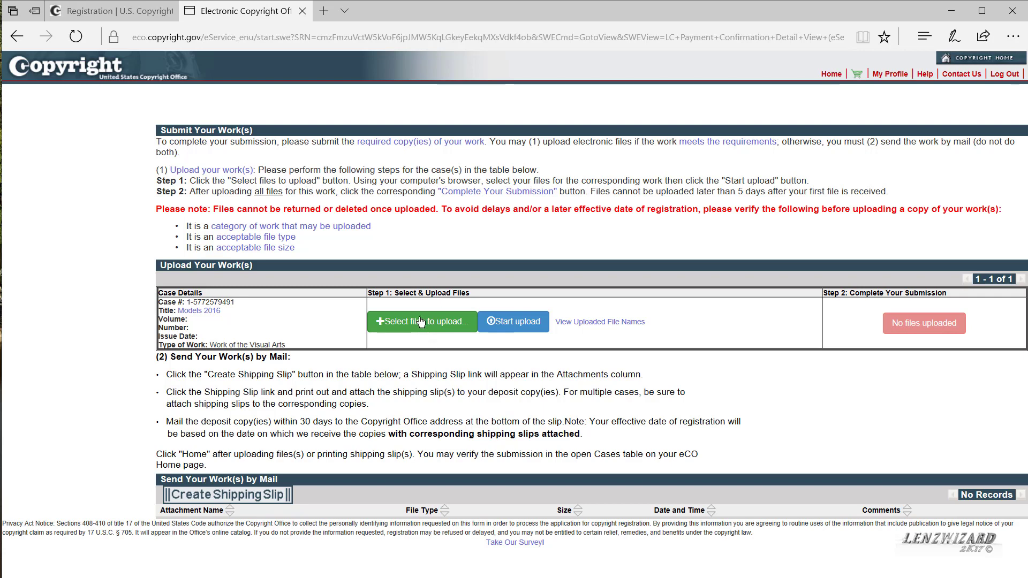
click(420, 321)
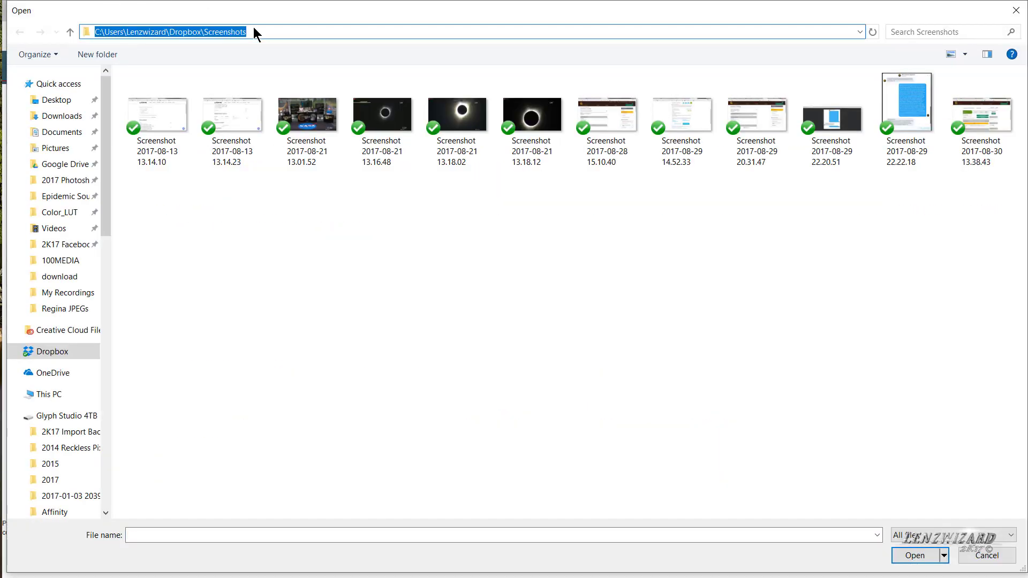
text(J:\Copyright Reg 2K17\2016-Model_Zip)
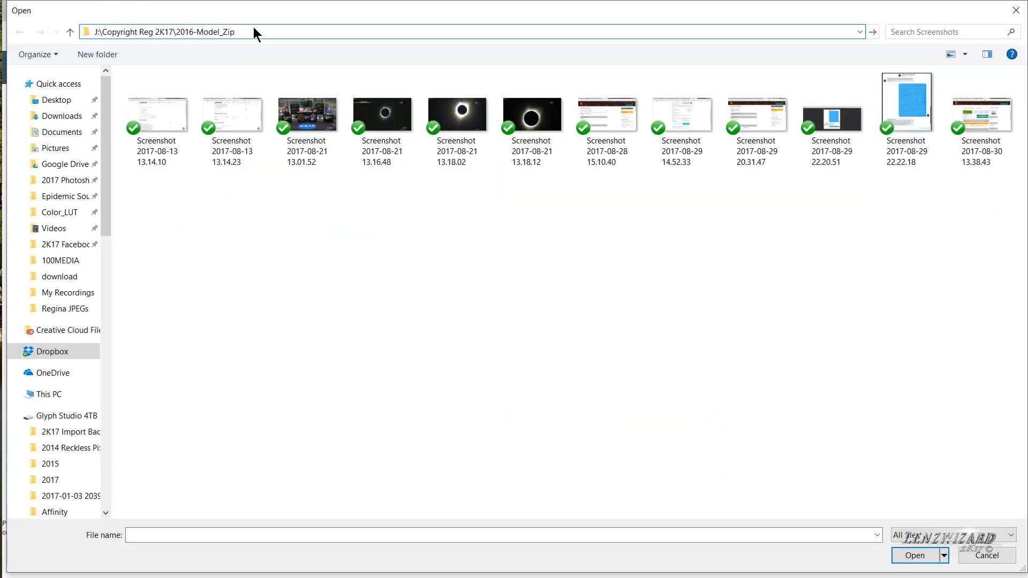
key(Return)
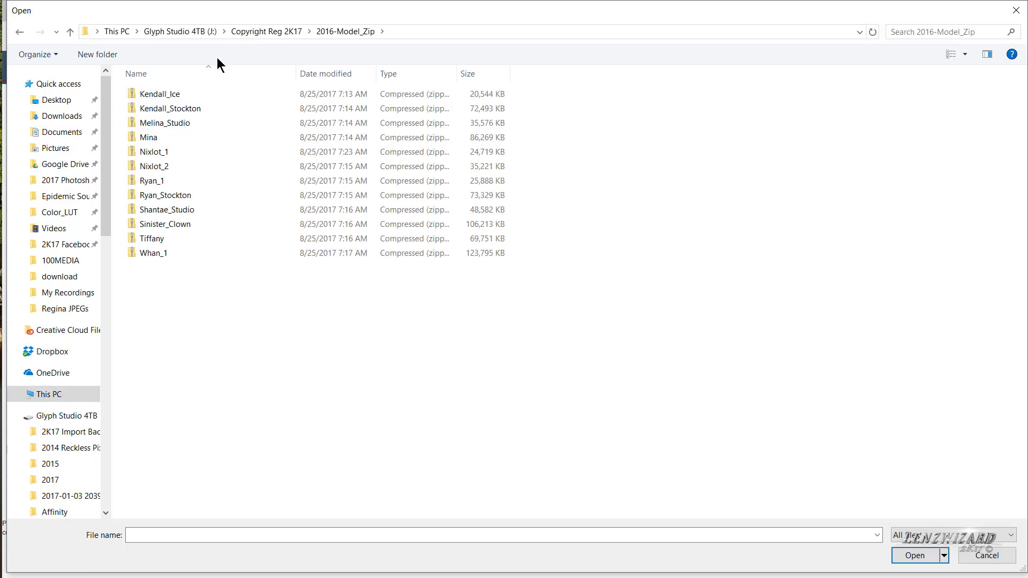
click(150, 94)
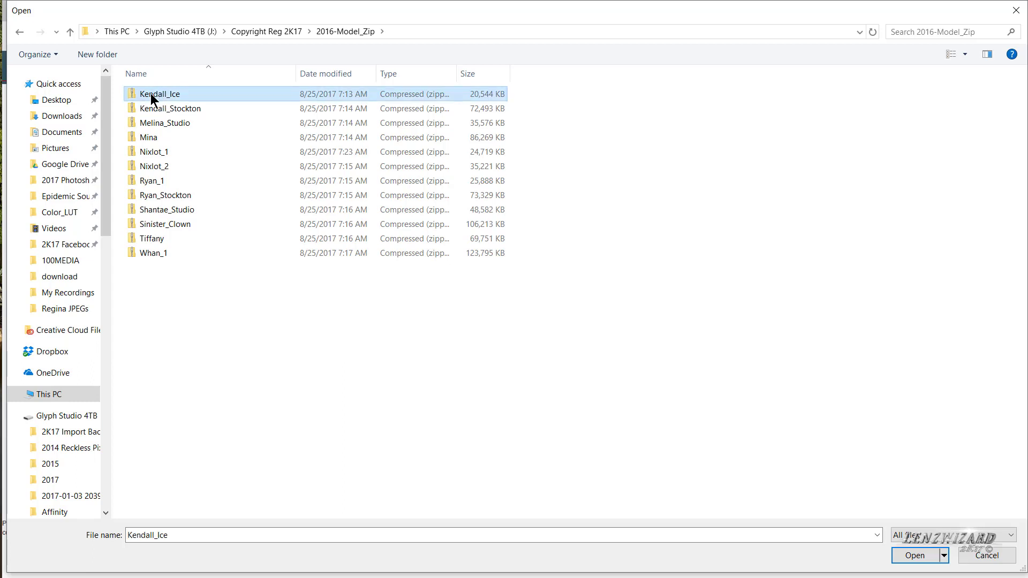
click(908, 555)
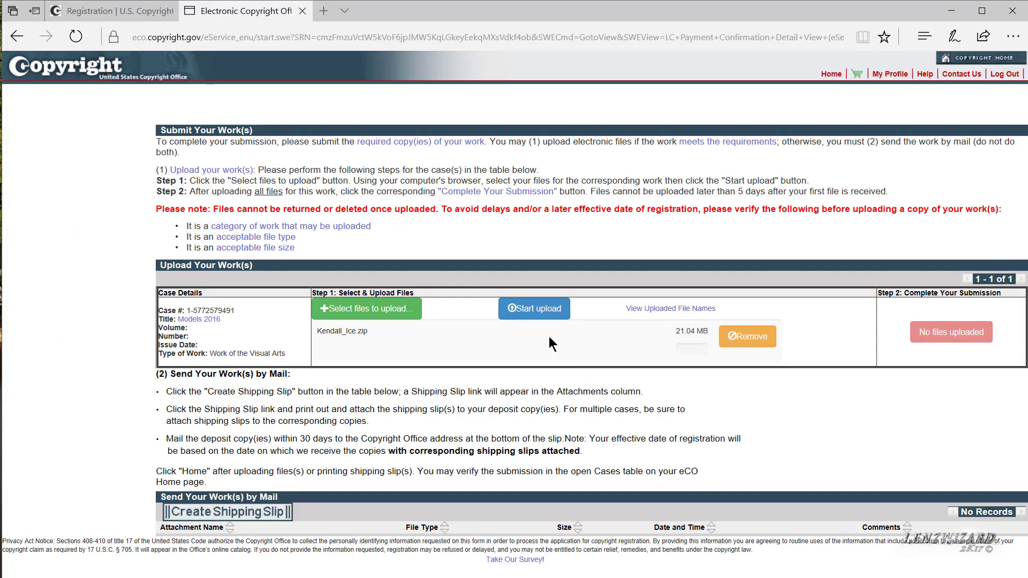
click(534, 309)
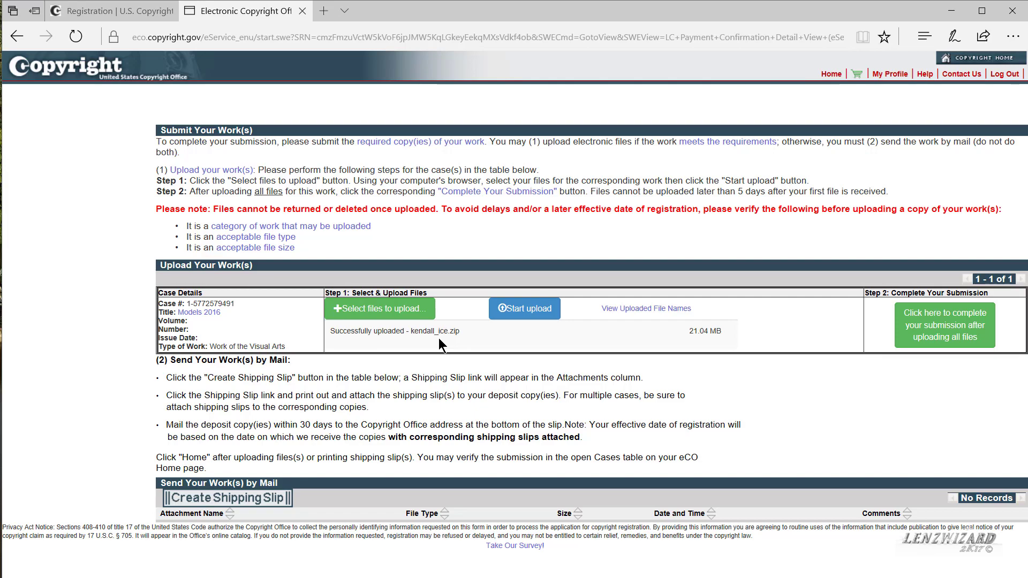
click(400, 311)
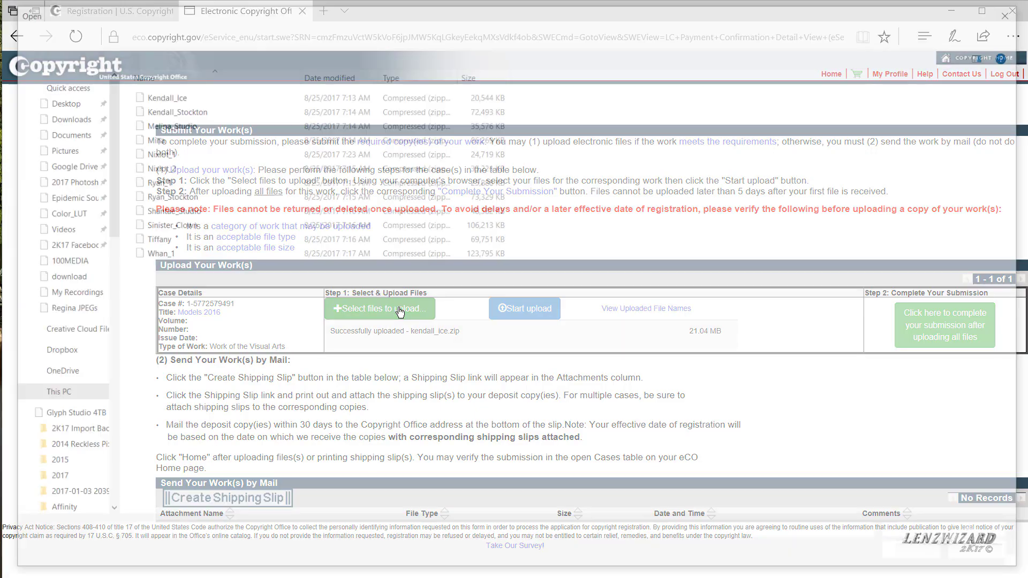
click(150, 109)
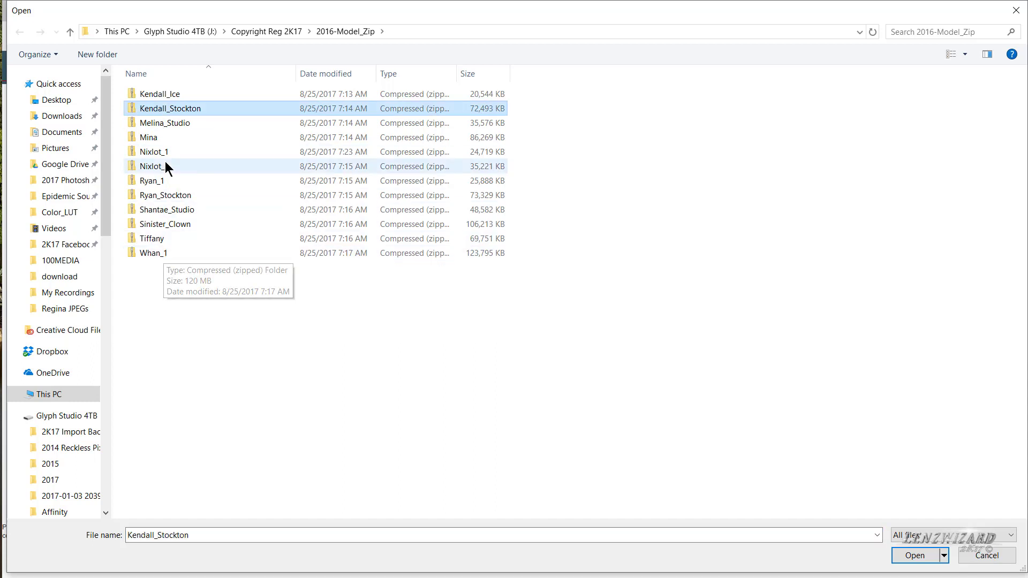
ctrl+click(167, 125)
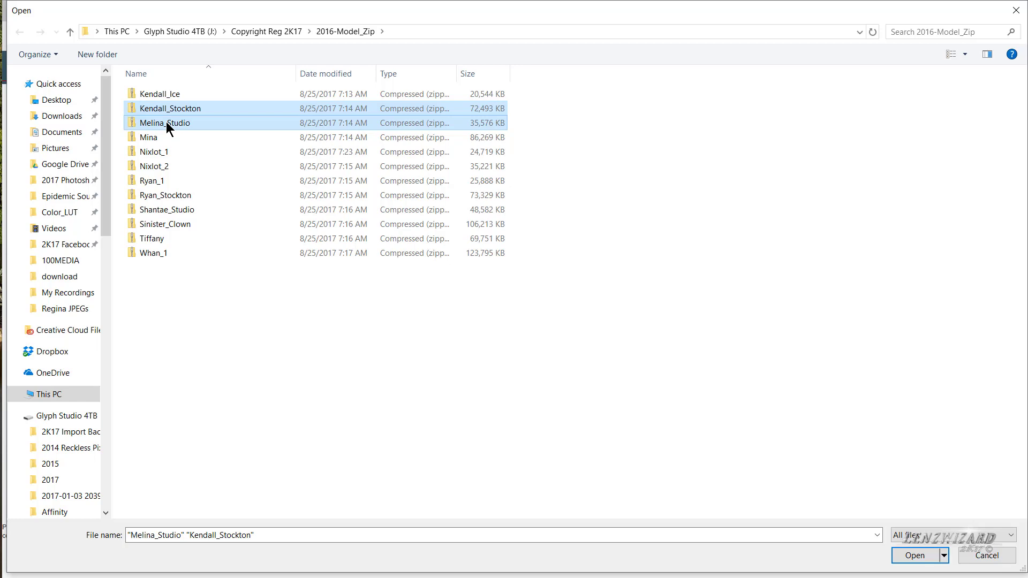
click(916, 557)
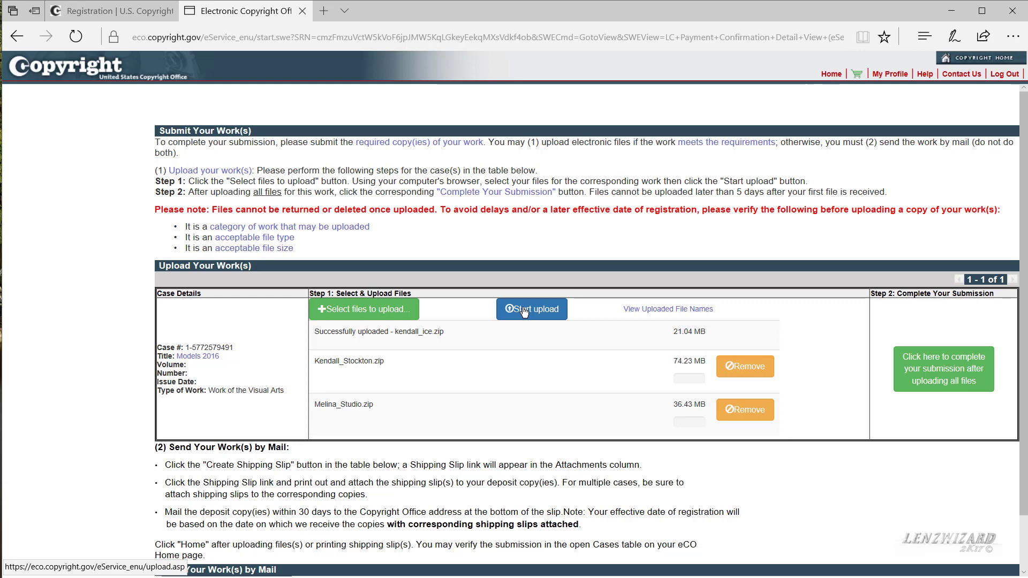
click(525, 312)
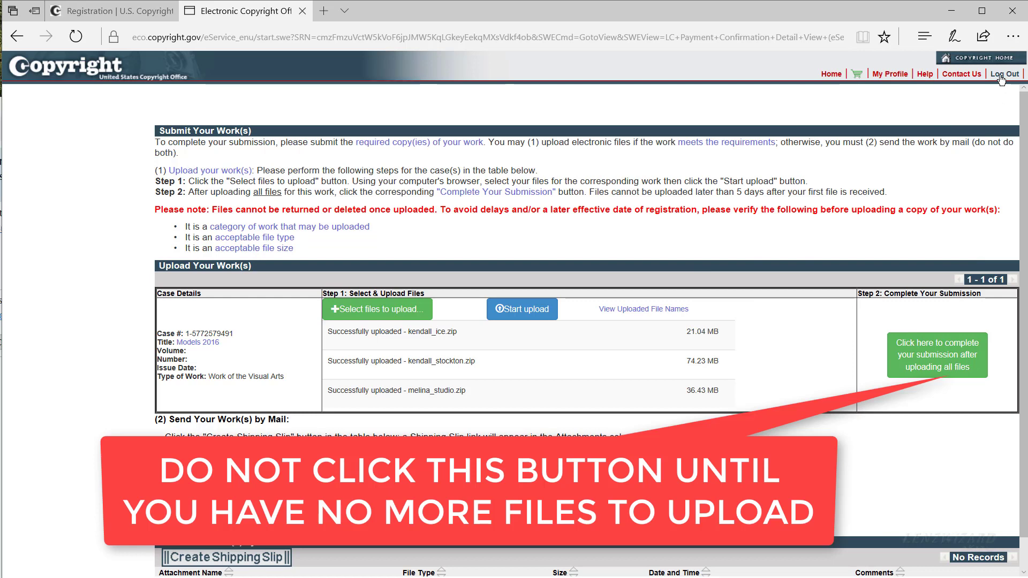
click(1002, 75)
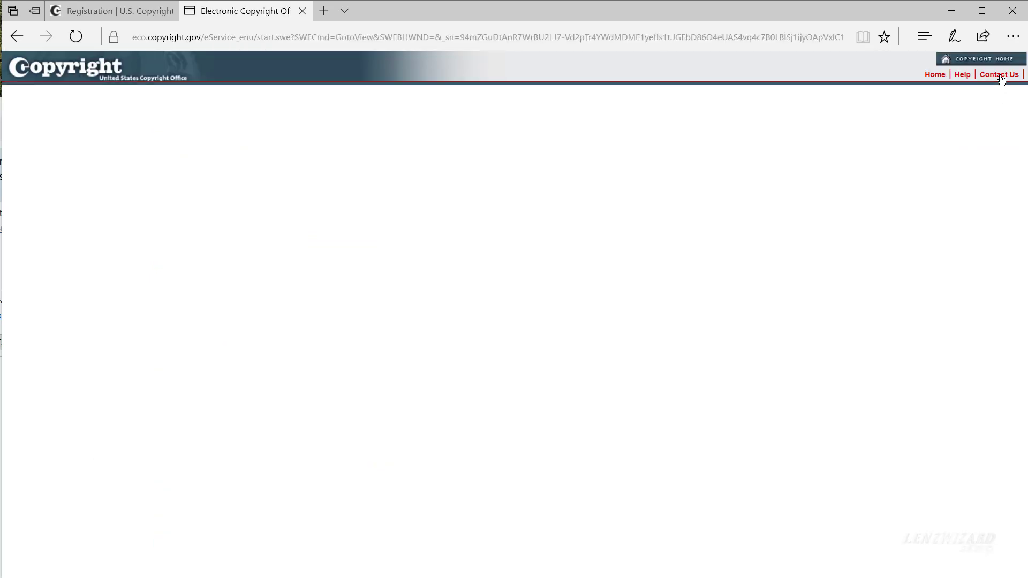